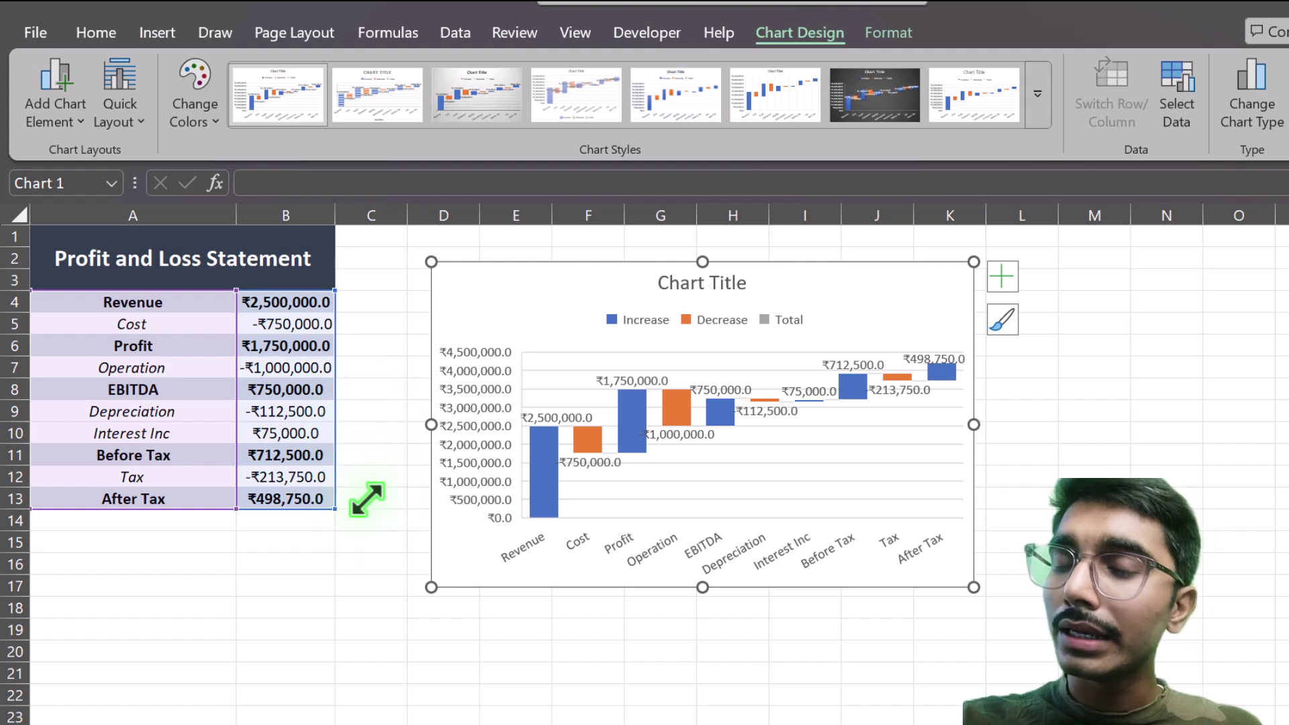
Set the Revenue column of the waterfall chart as a total.
left_click(539, 478)
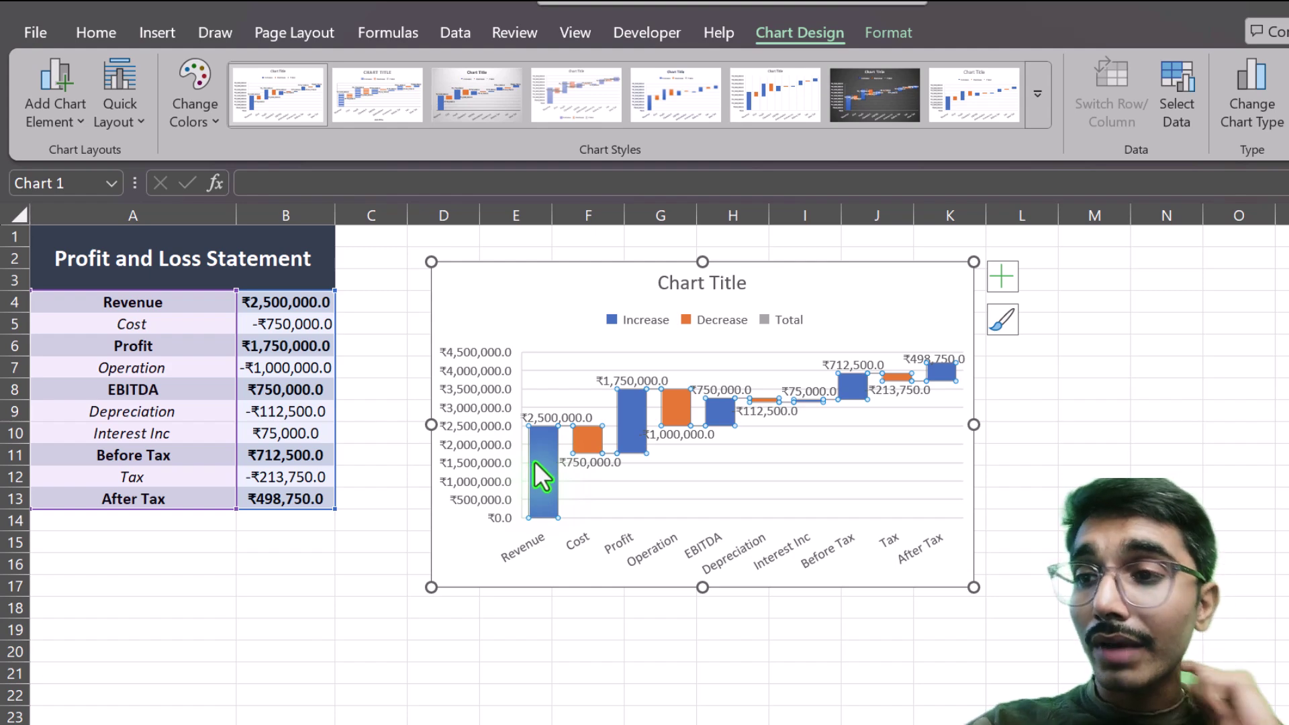
double_click(538, 462)
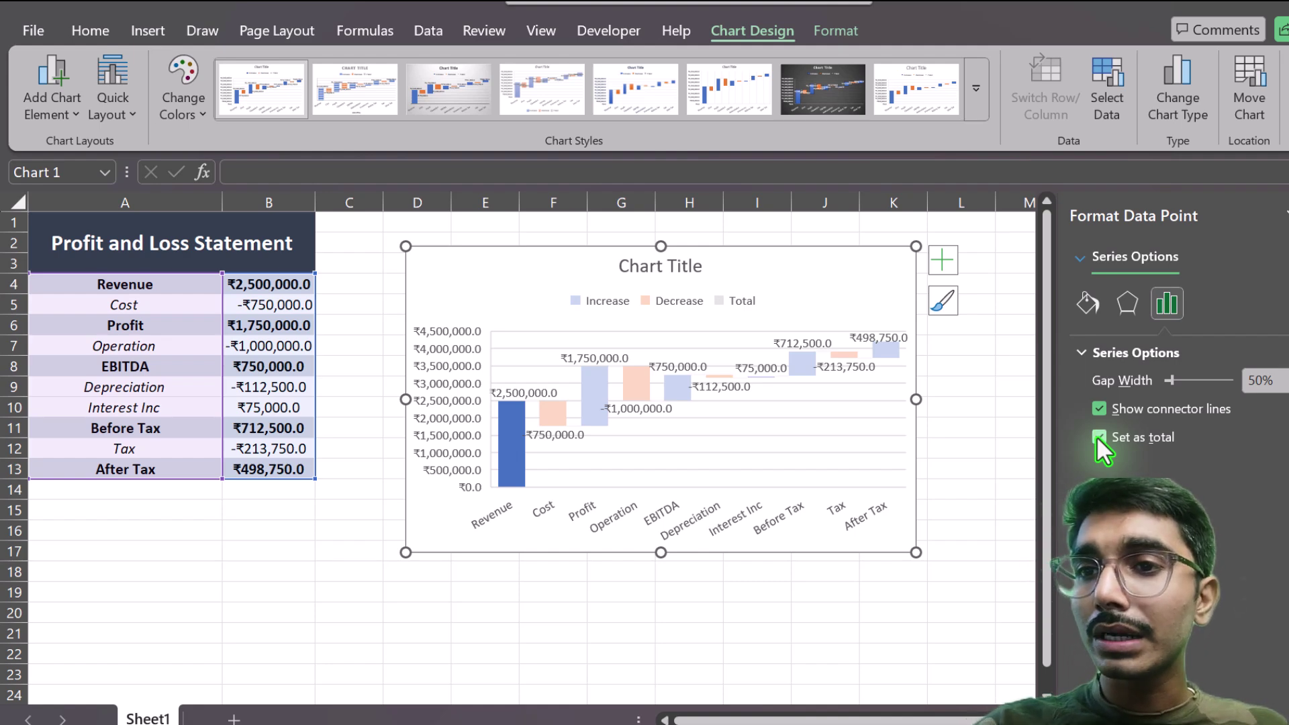
left_click(1099, 437)
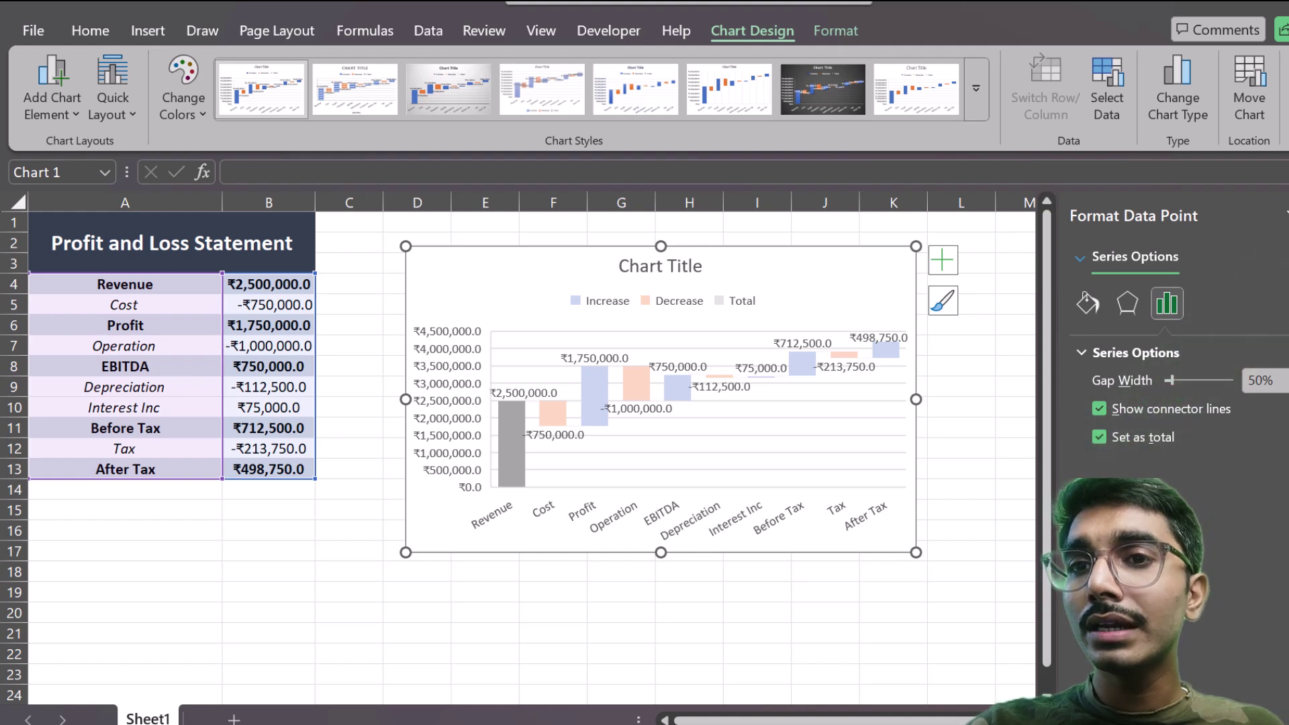
left_click(1286, 215)
Set the Profit column of the waterfall chart as a total.
left_click(597, 398)
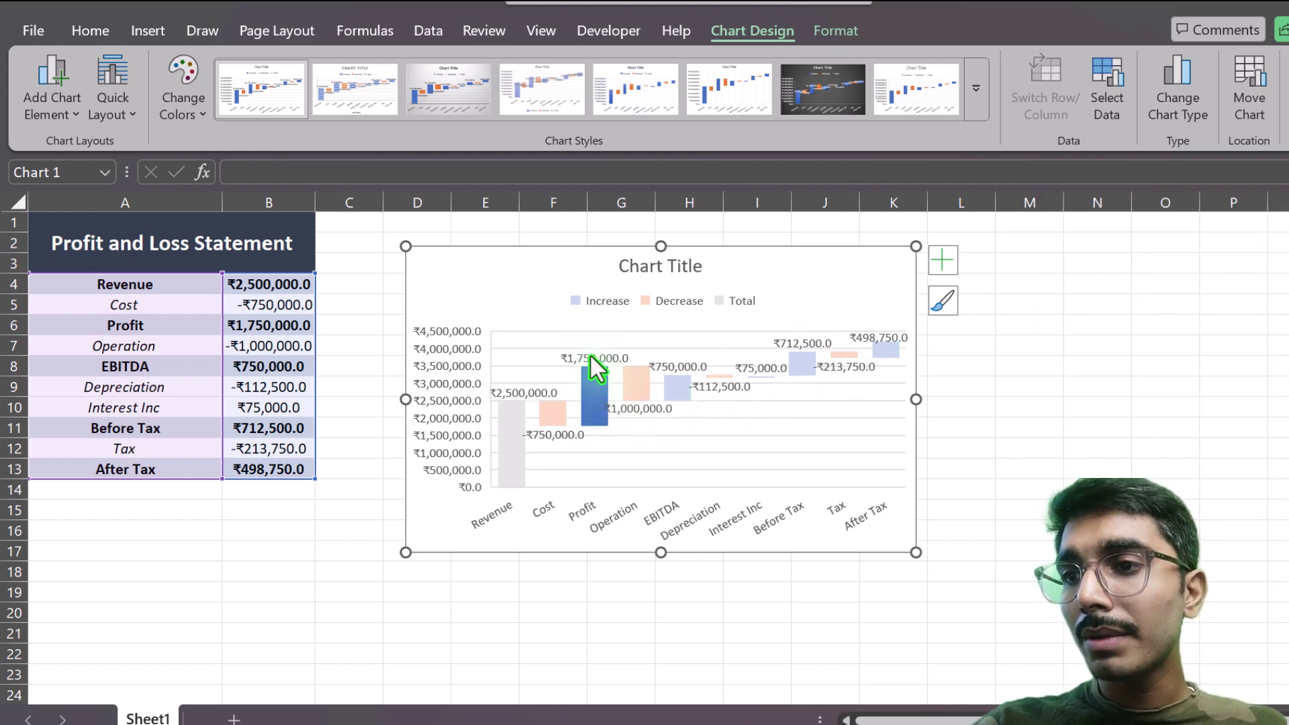
mouse_move(590, 355)
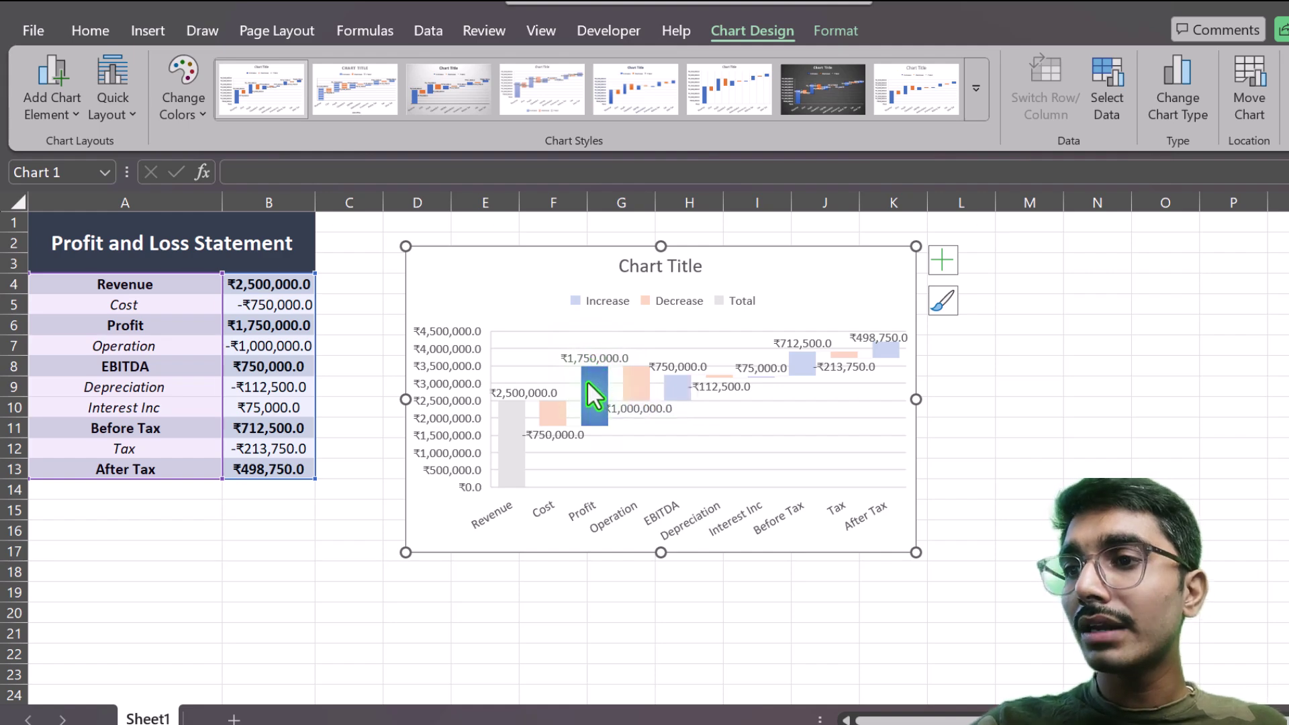
left_click(586, 389)
double_click(586, 388)
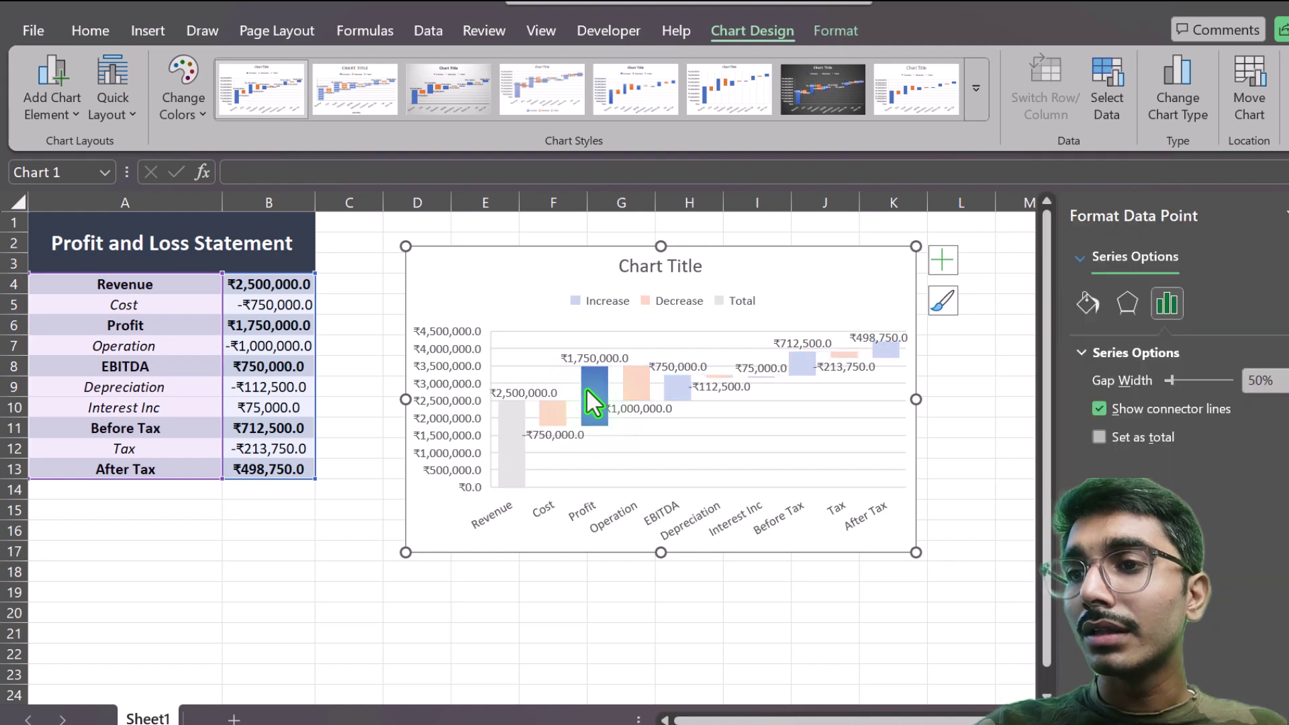
left_click(1100, 437)
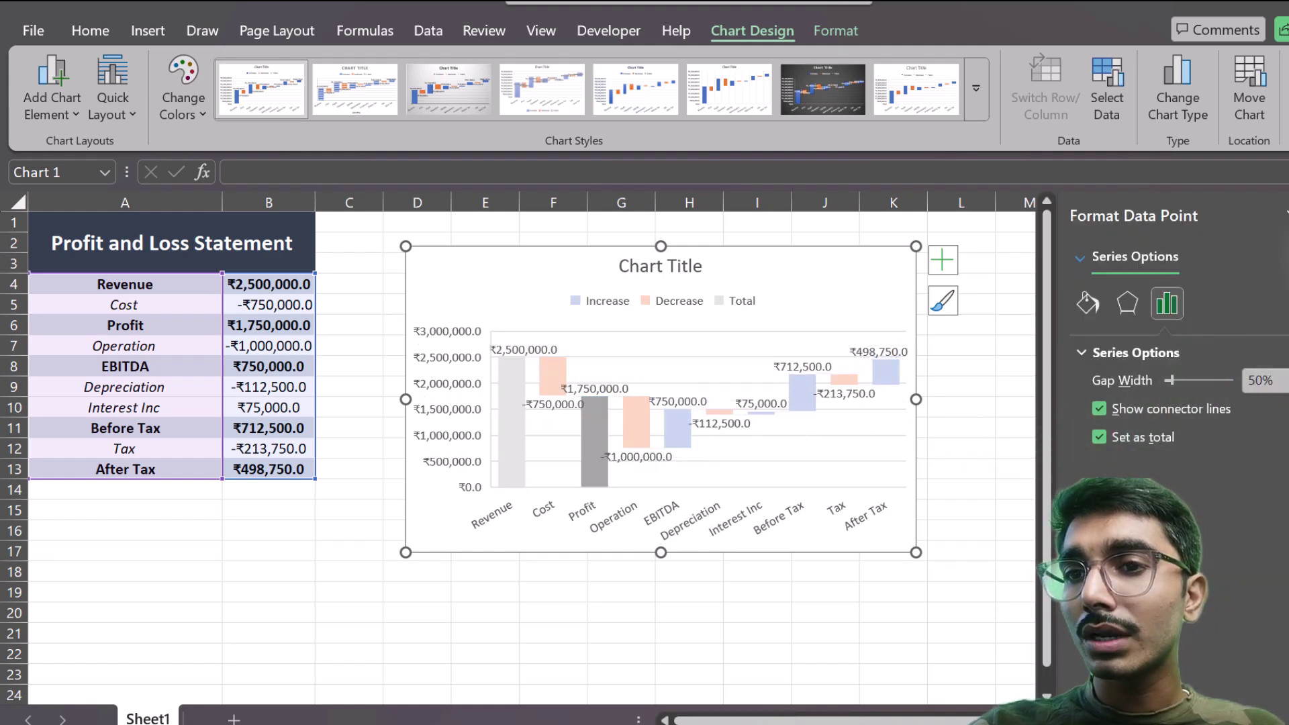
left_click(1284, 215)
Set the EBITDA column of the waterfall chart as a total.
double_click(678, 439)
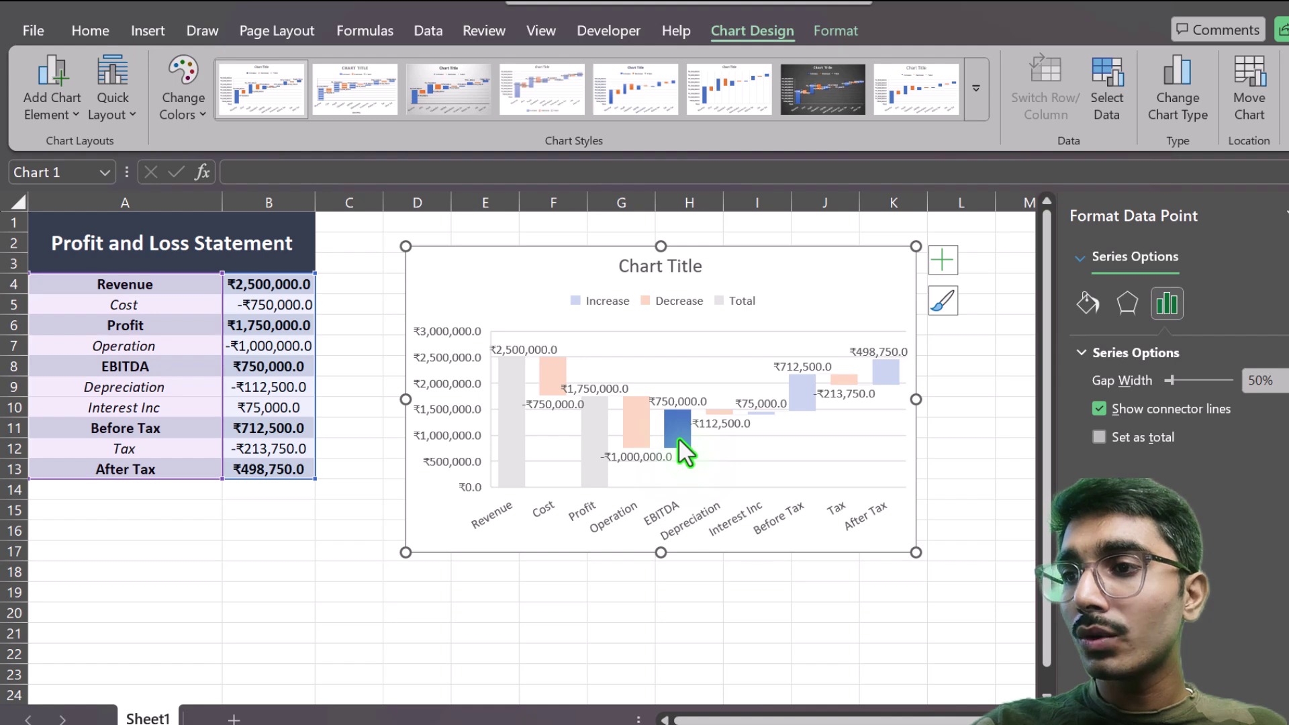
left_click(1099, 438)
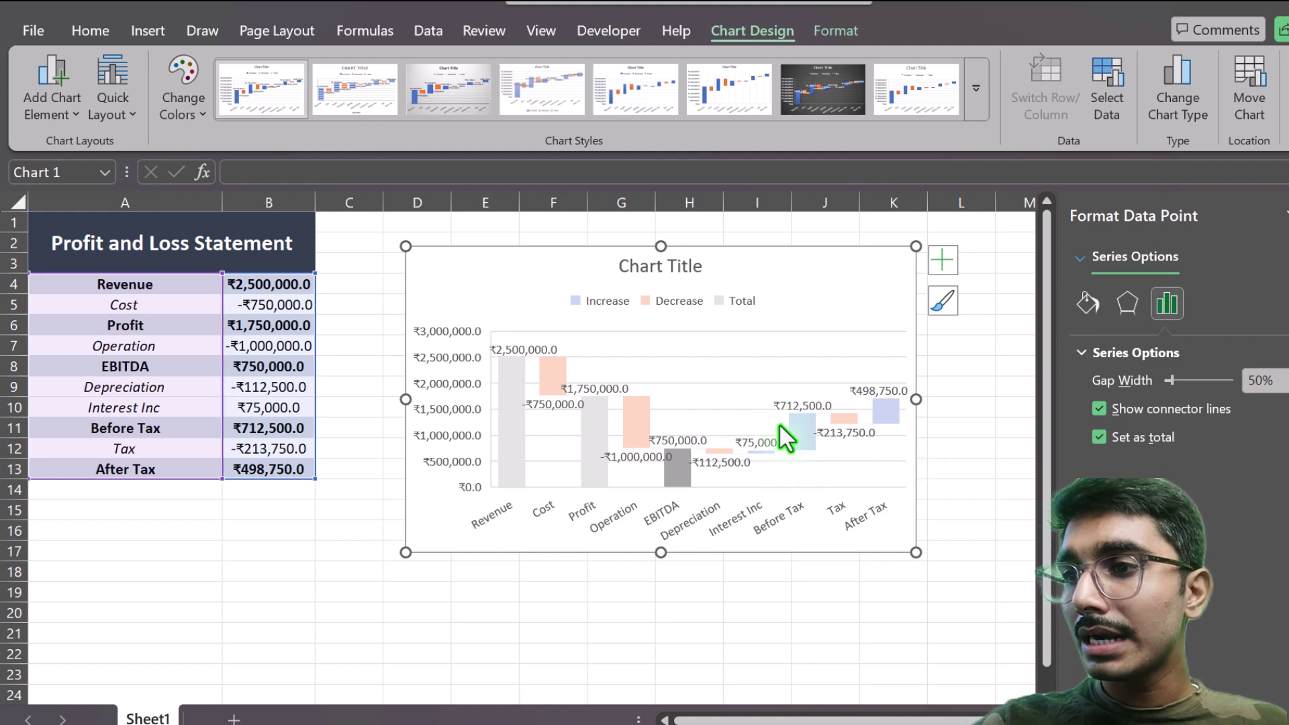
left_click(972, 488)
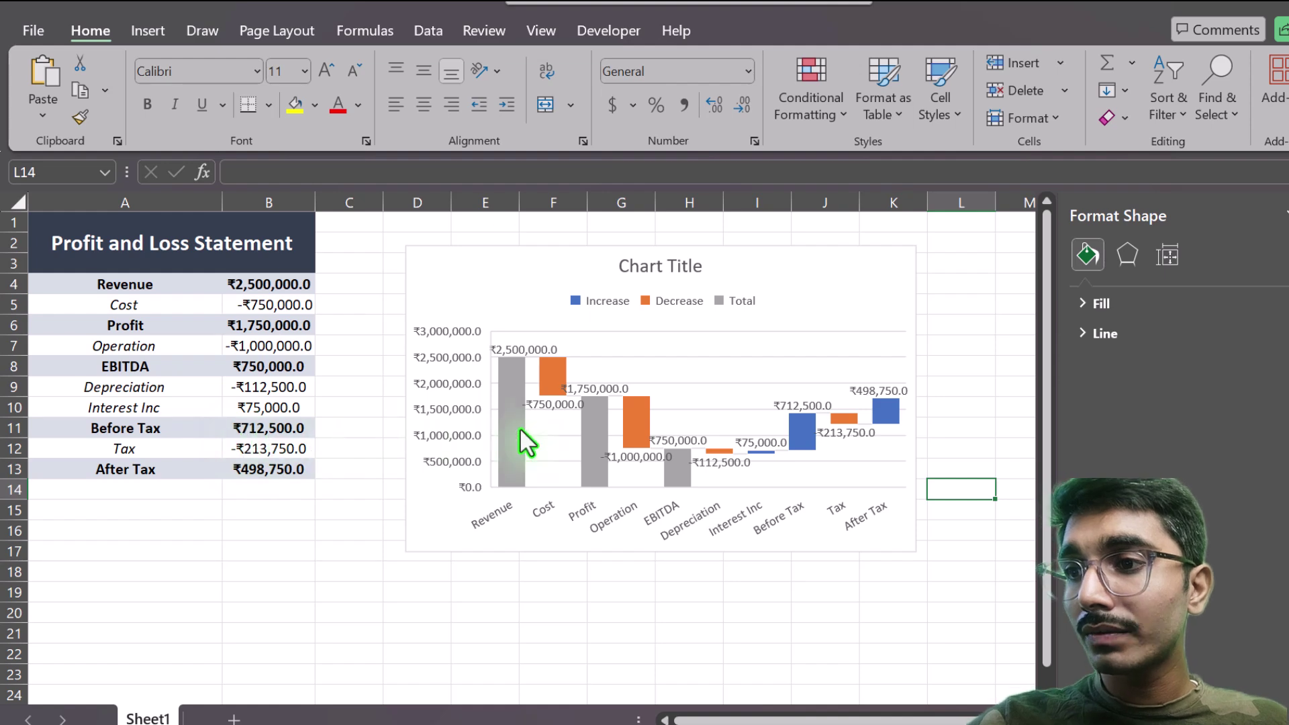
Set the Before Tax column of the waterfall chart as a total.
left_click(793, 424)
left_click(801, 434)
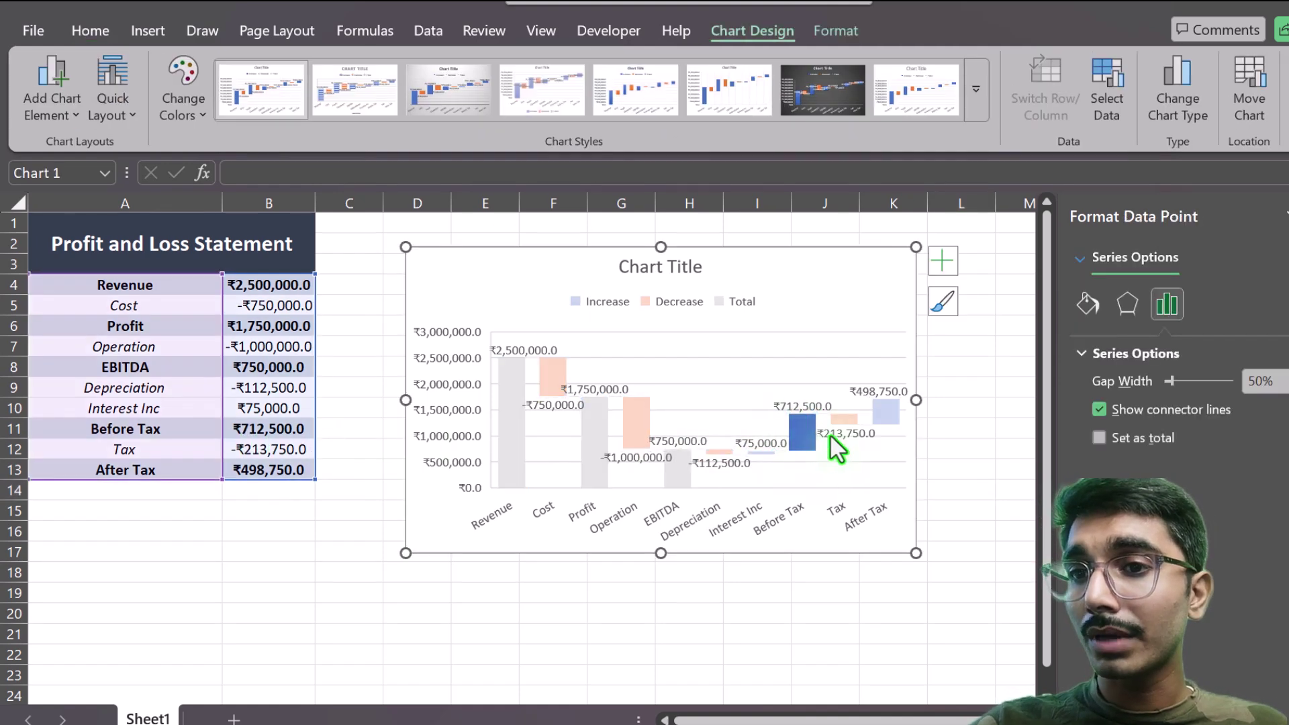
left_click(1099, 438)
left_click(1286, 215)
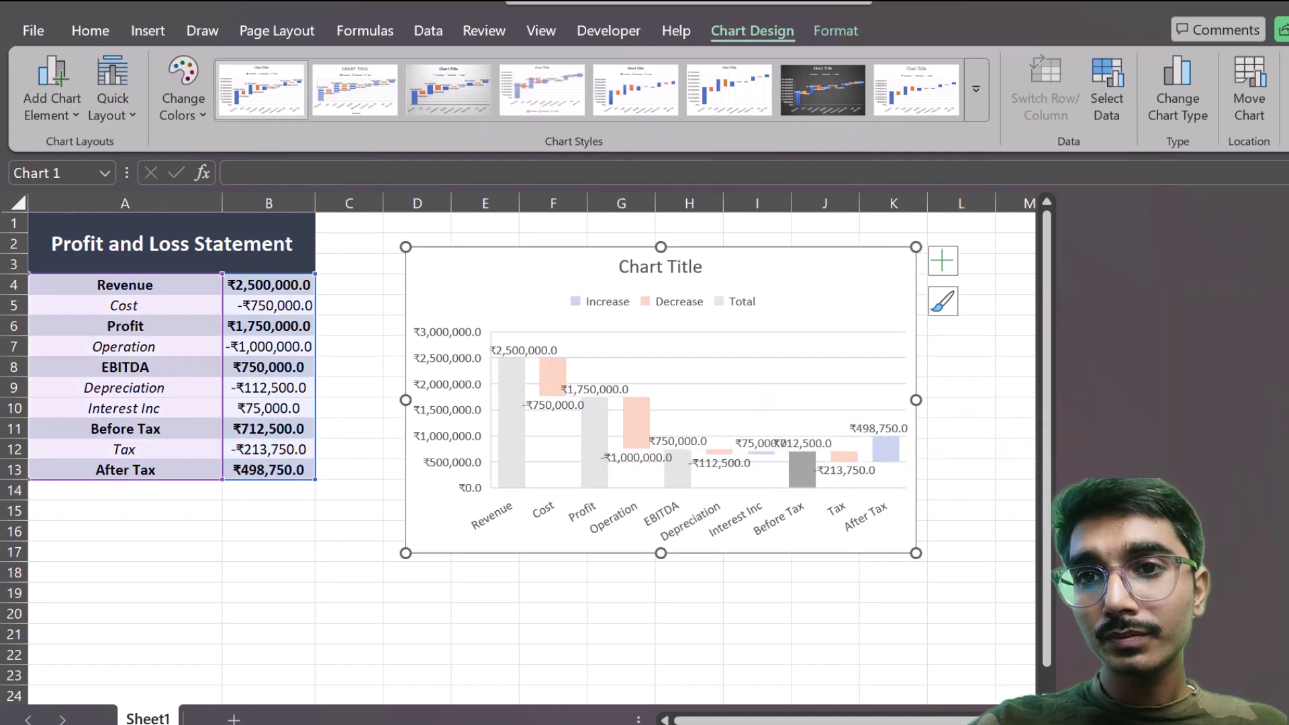
Set the After Tax column of the waterfall chart as a total.
left_click(885, 444)
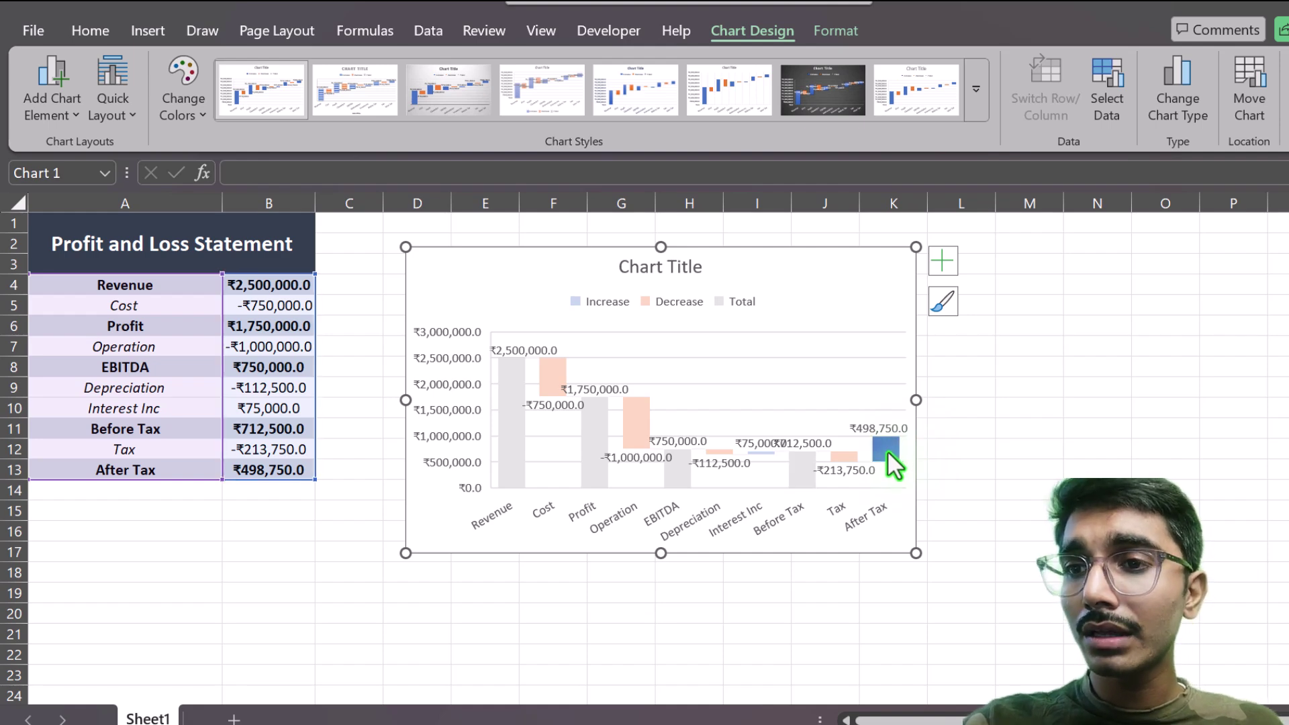
double_click(887, 450)
left_click(889, 446)
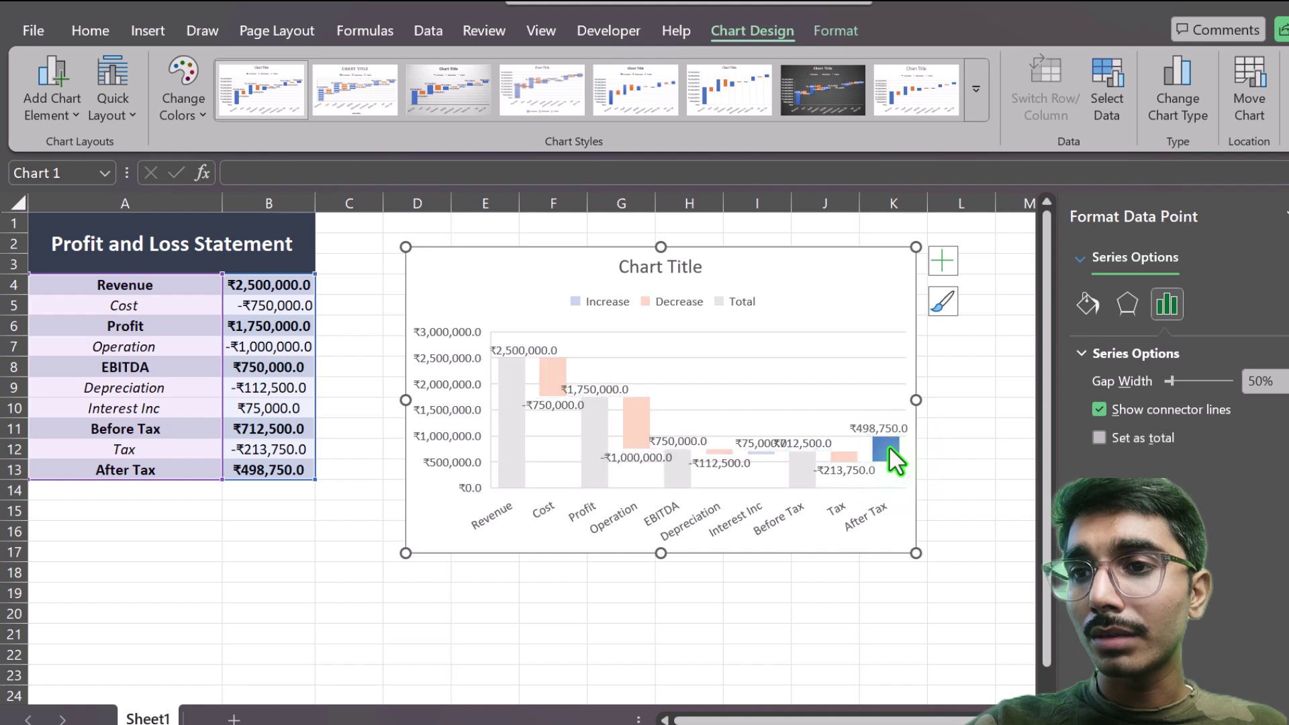
left_click(1099, 438)
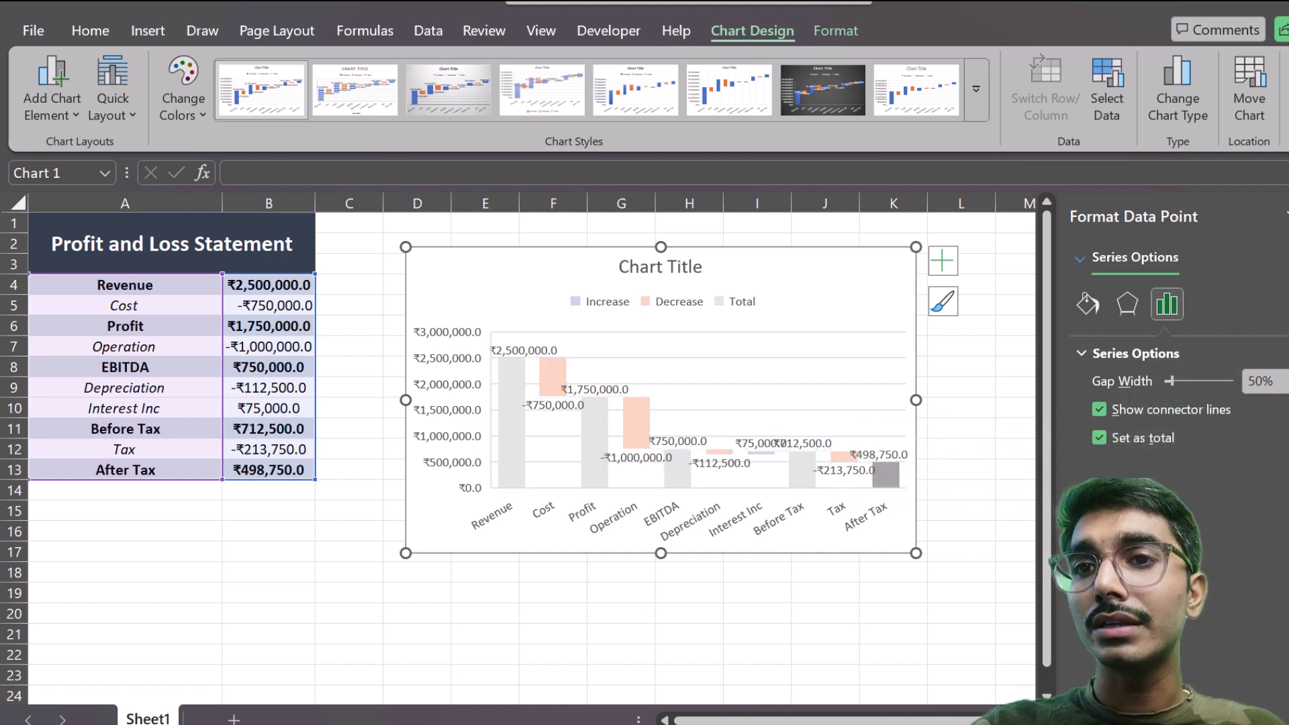
left_click(1090, 385)
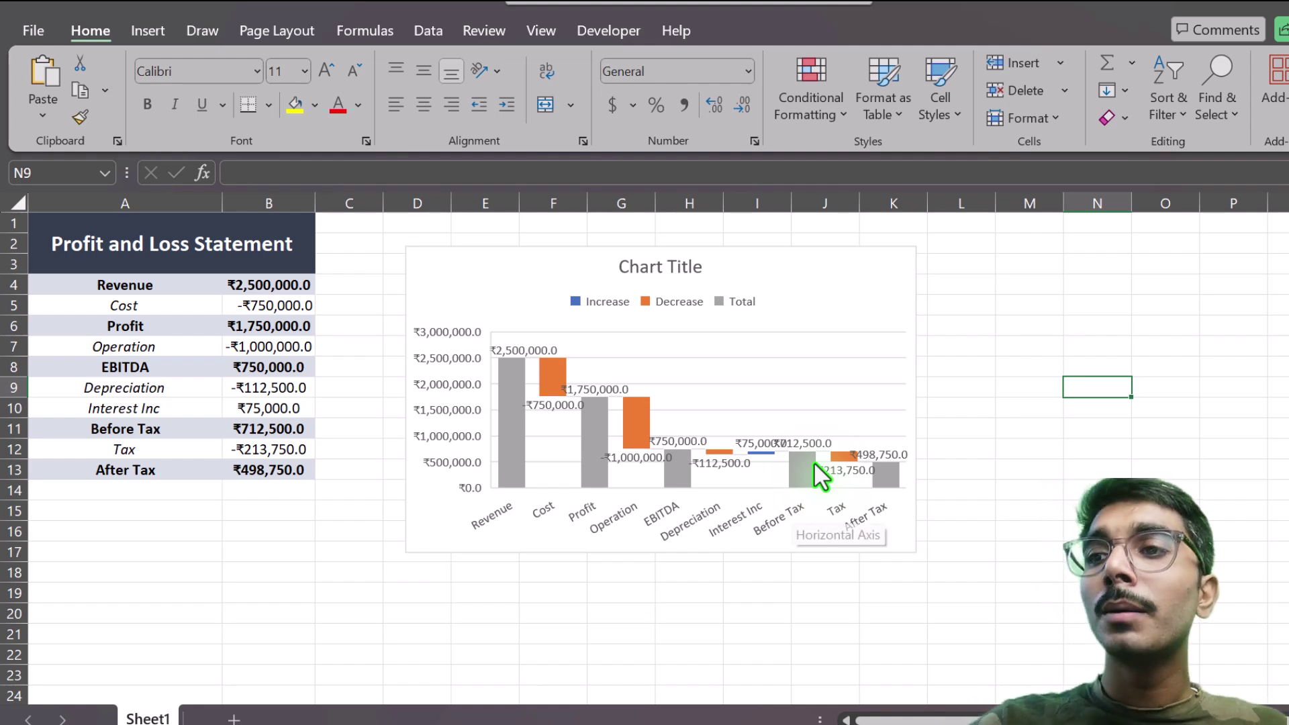
Set the major tick marks of the chart's vertical axis to Outside.
double_click(433, 370)
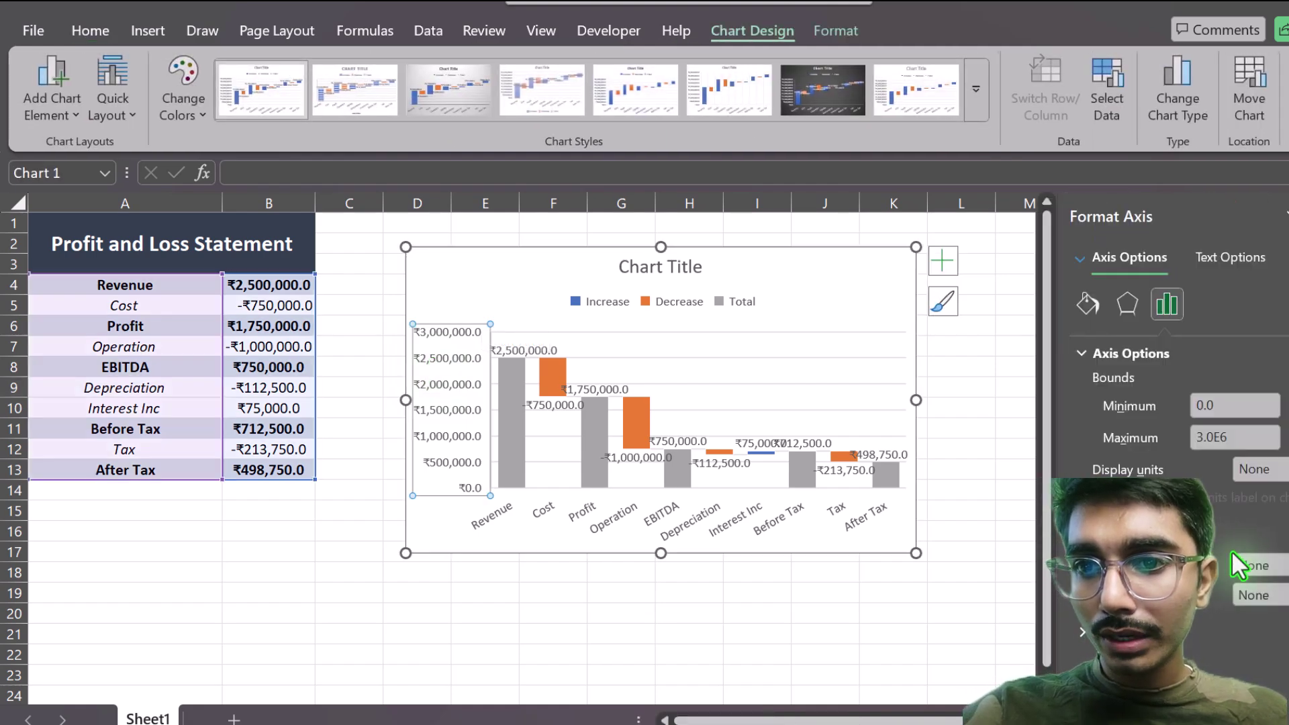
left_click(1261, 565)
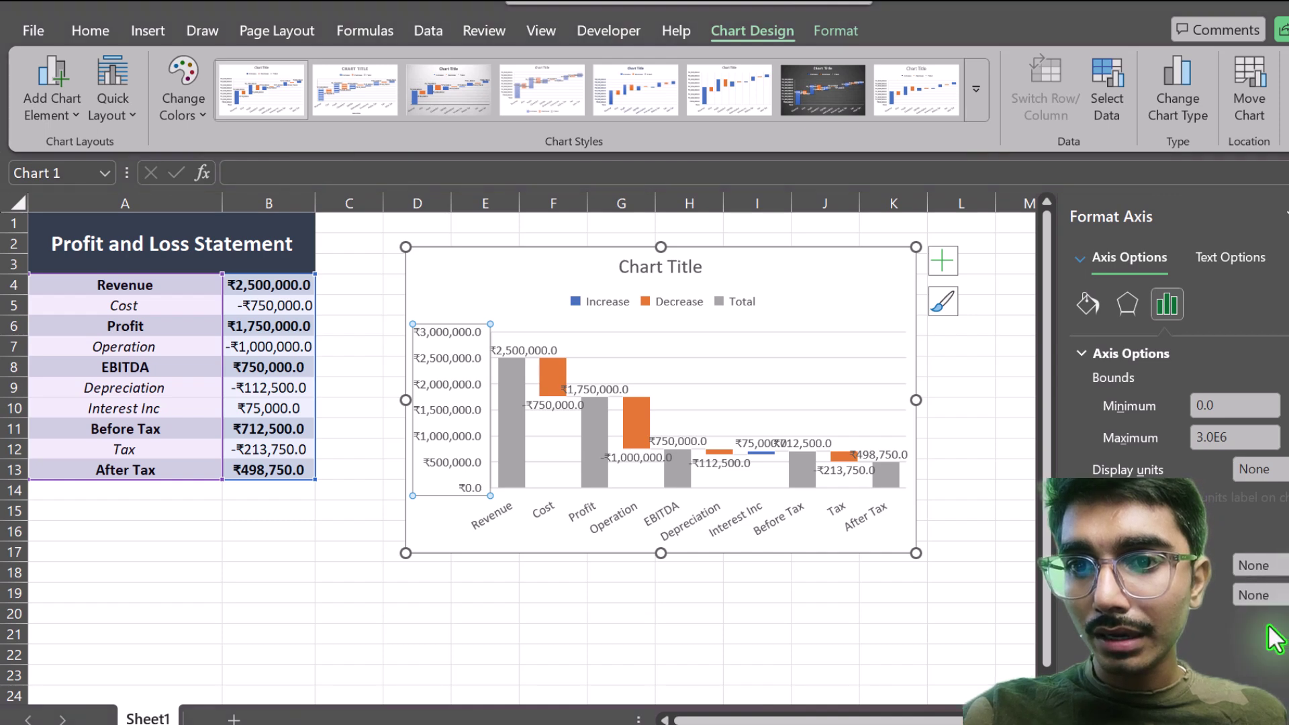
left_click(1273, 639)
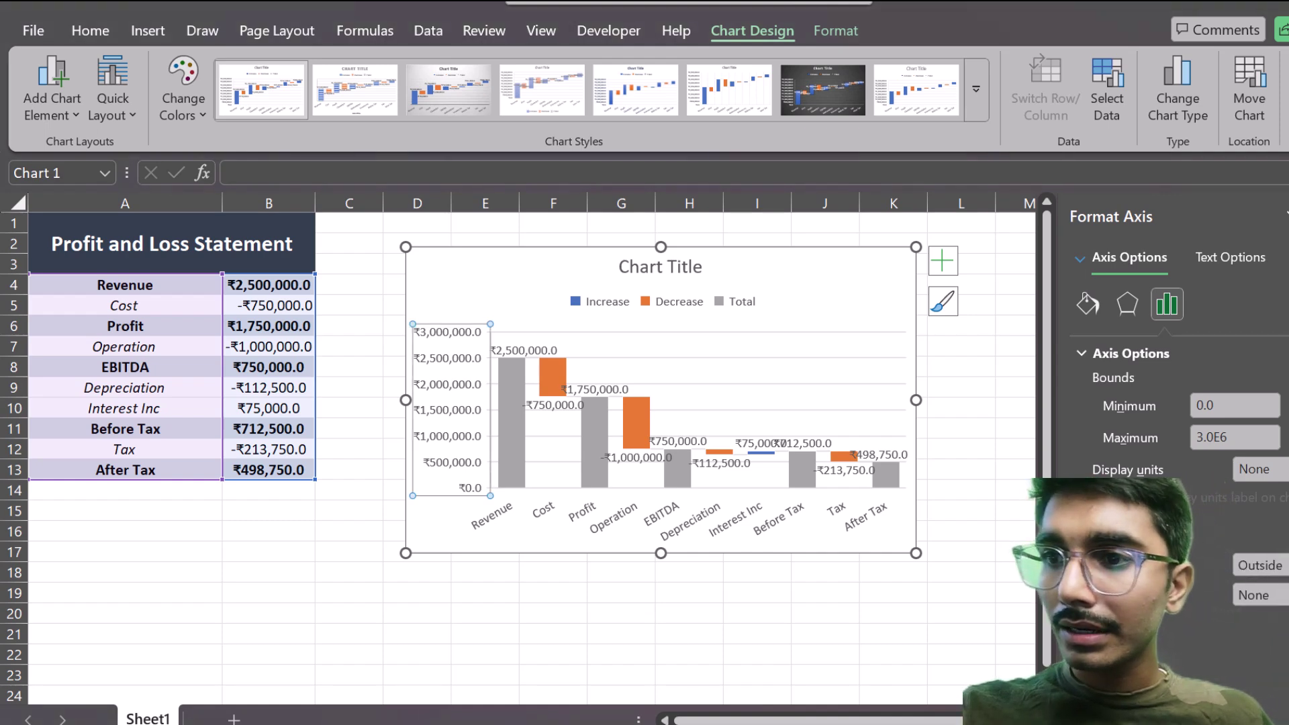
Give the chart's vertical axis a solid black line.
left_click(1100, 312)
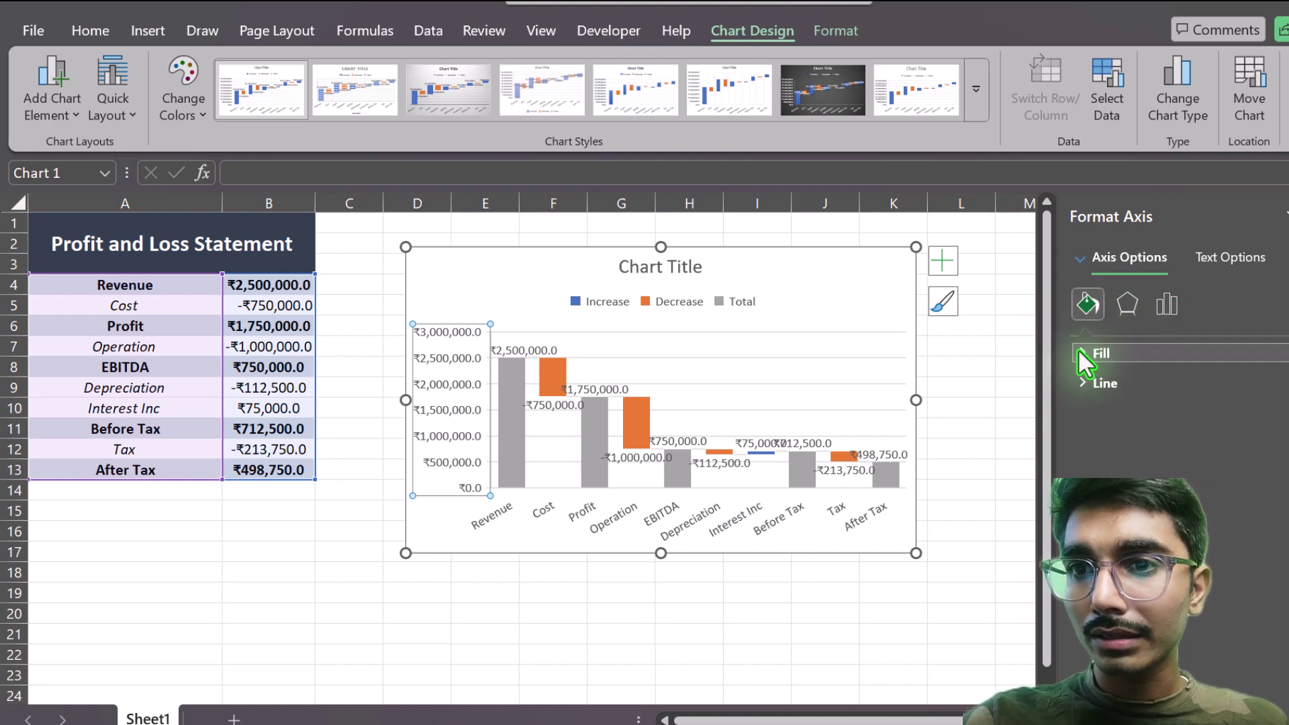
left_click(1083, 381)
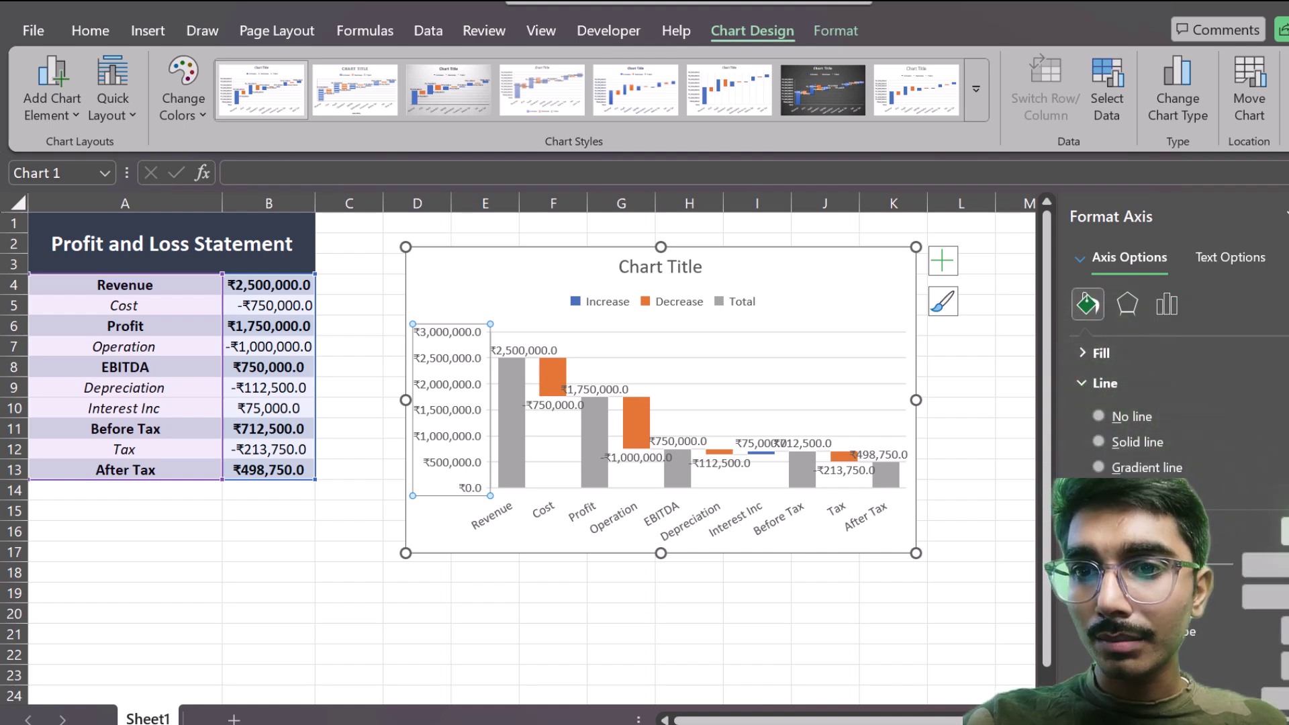
left_click(1285, 531)
left_click(1105, 248)
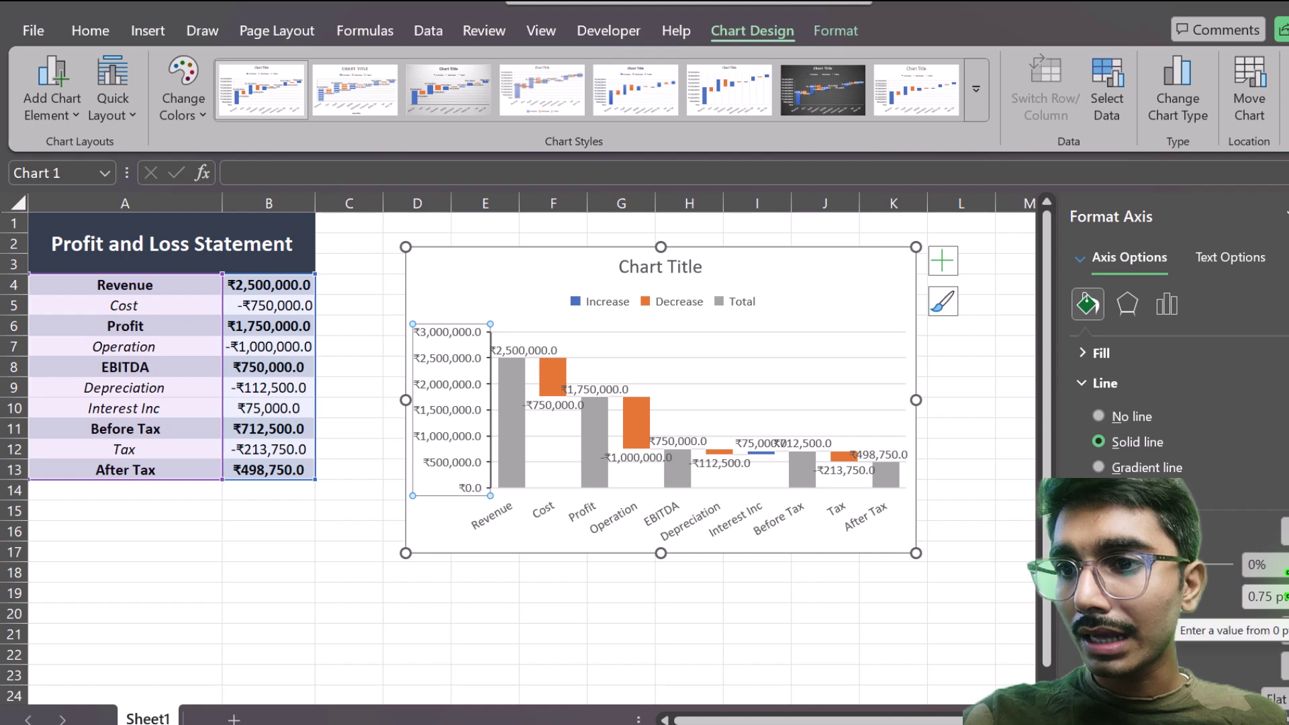
Give the chart's horizontal axis a solid black line.
left_click(607, 534)
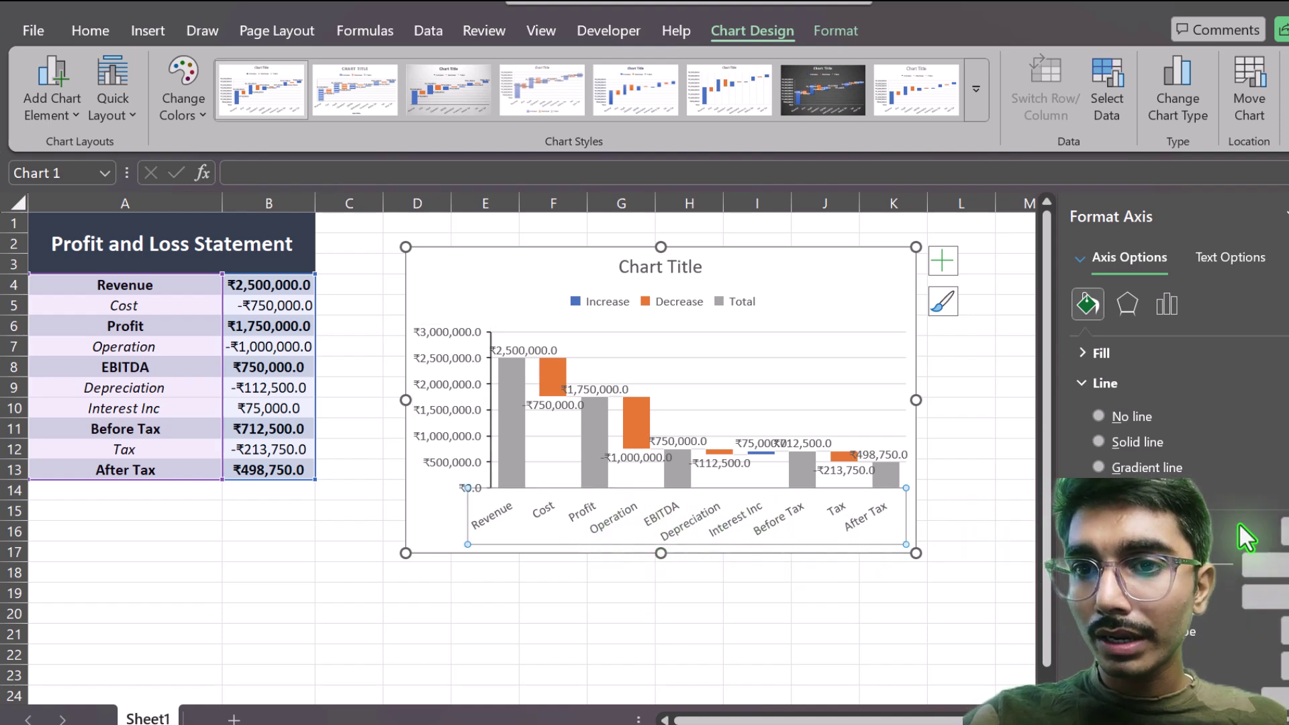
left_click(1286, 531)
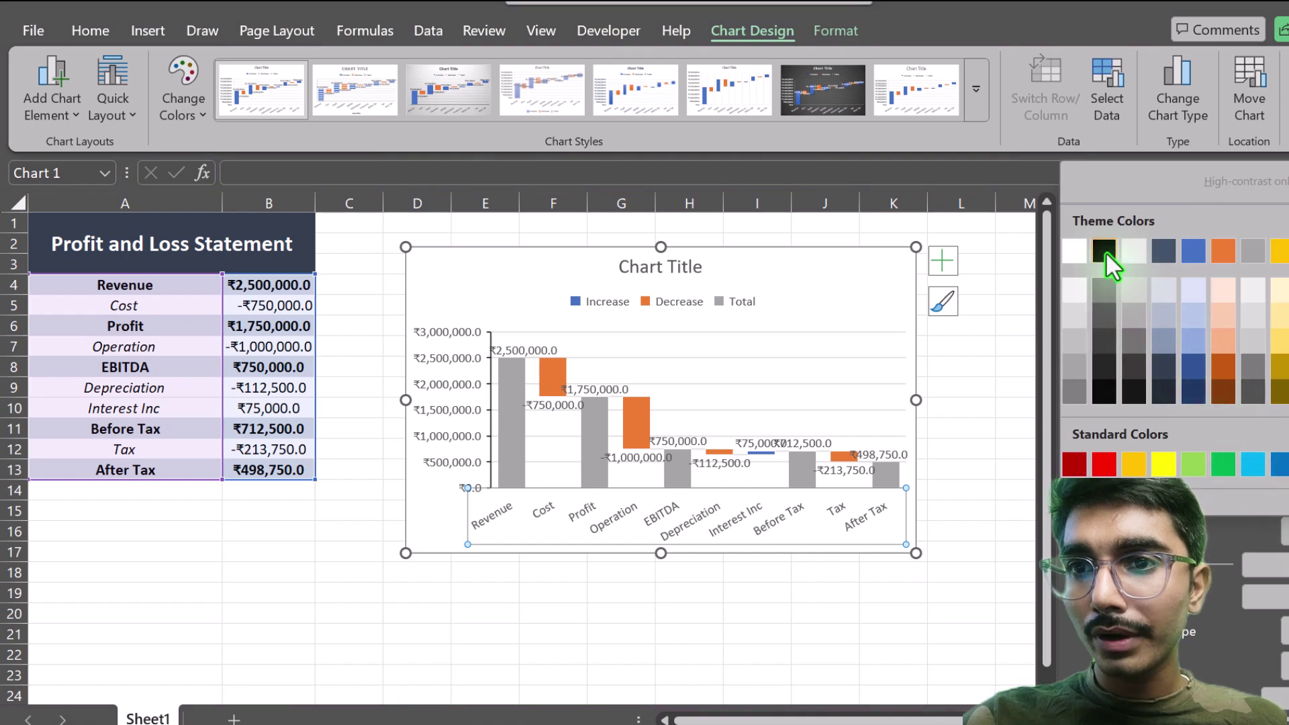
left_click(1105, 253)
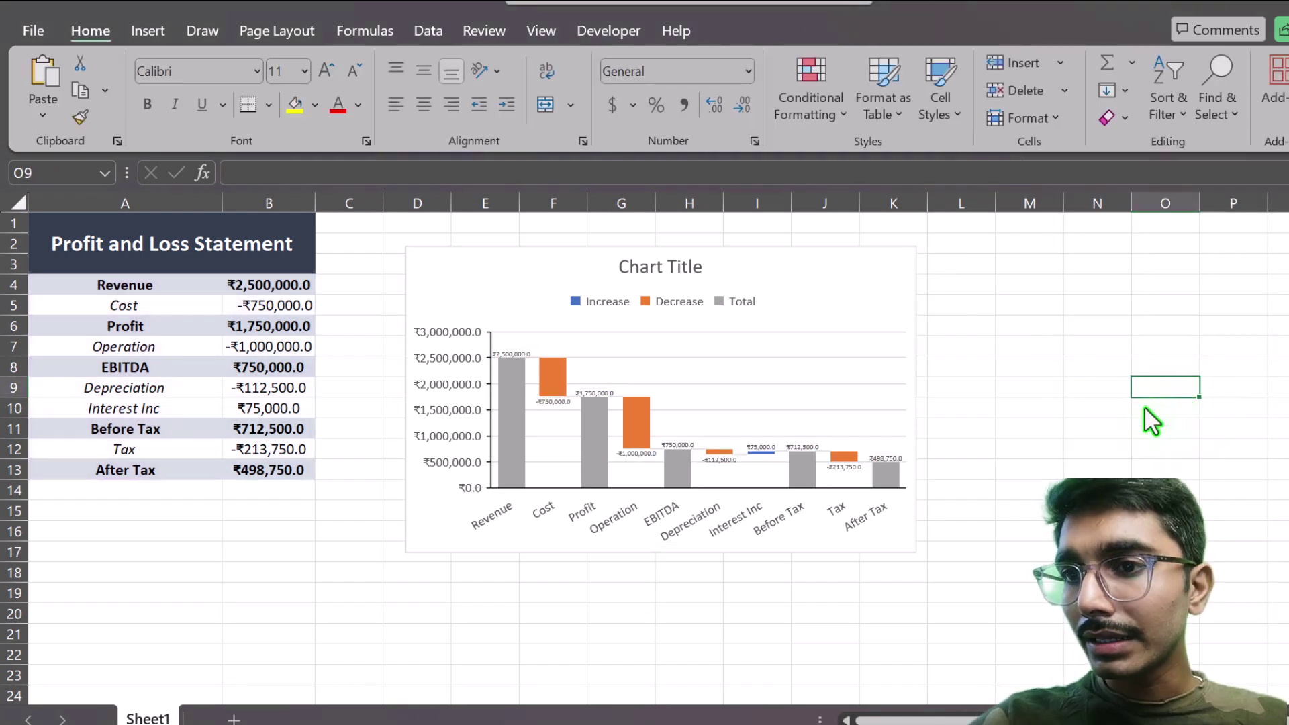
Enlarge the chart to reach about column N and row 22, and set its data labels' font size to 9.
left_click(909, 541)
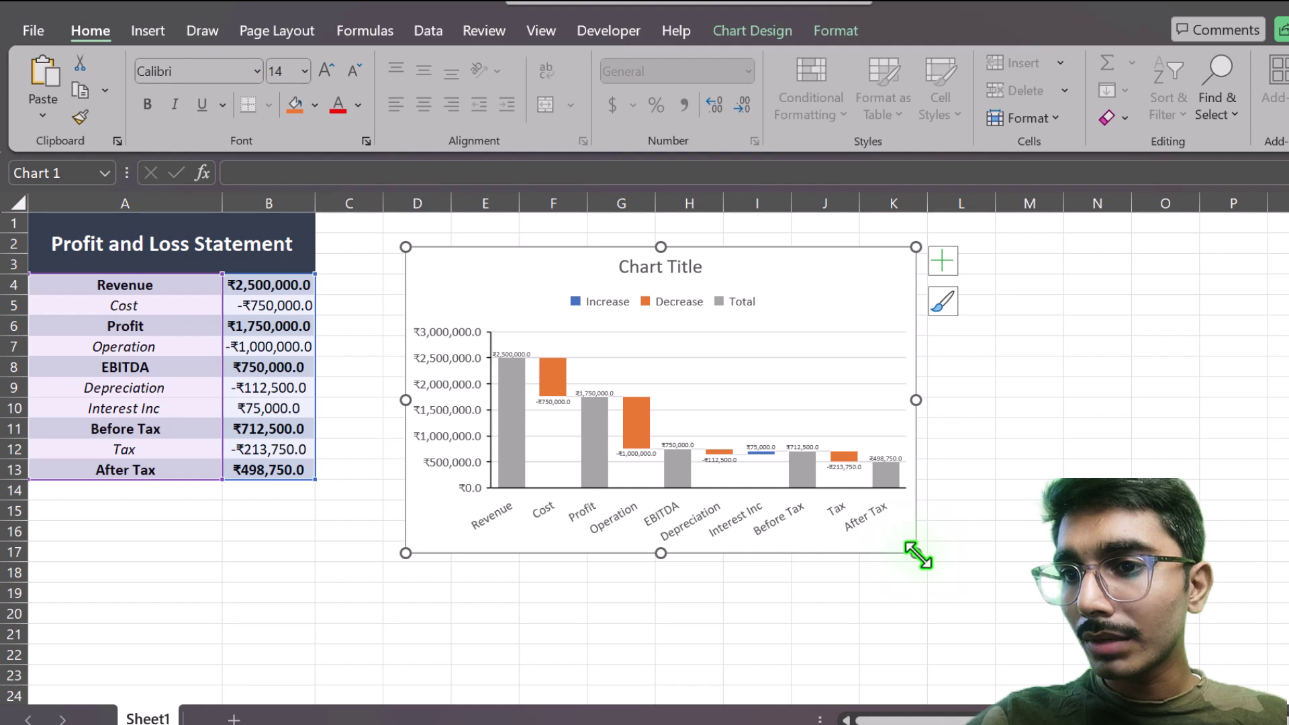
left_click_drag(915, 549, 1121, 656)
left_click(516, 371)
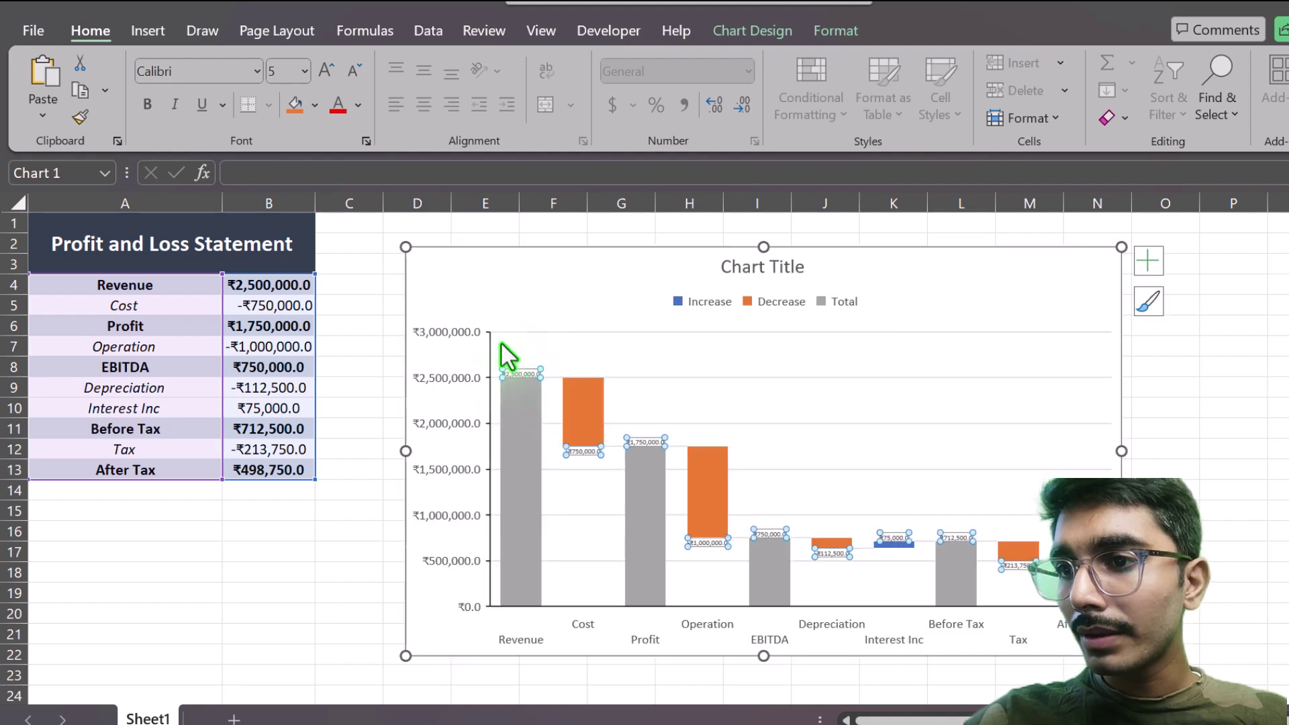
left_click(336, 73)
left_click(336, 73)
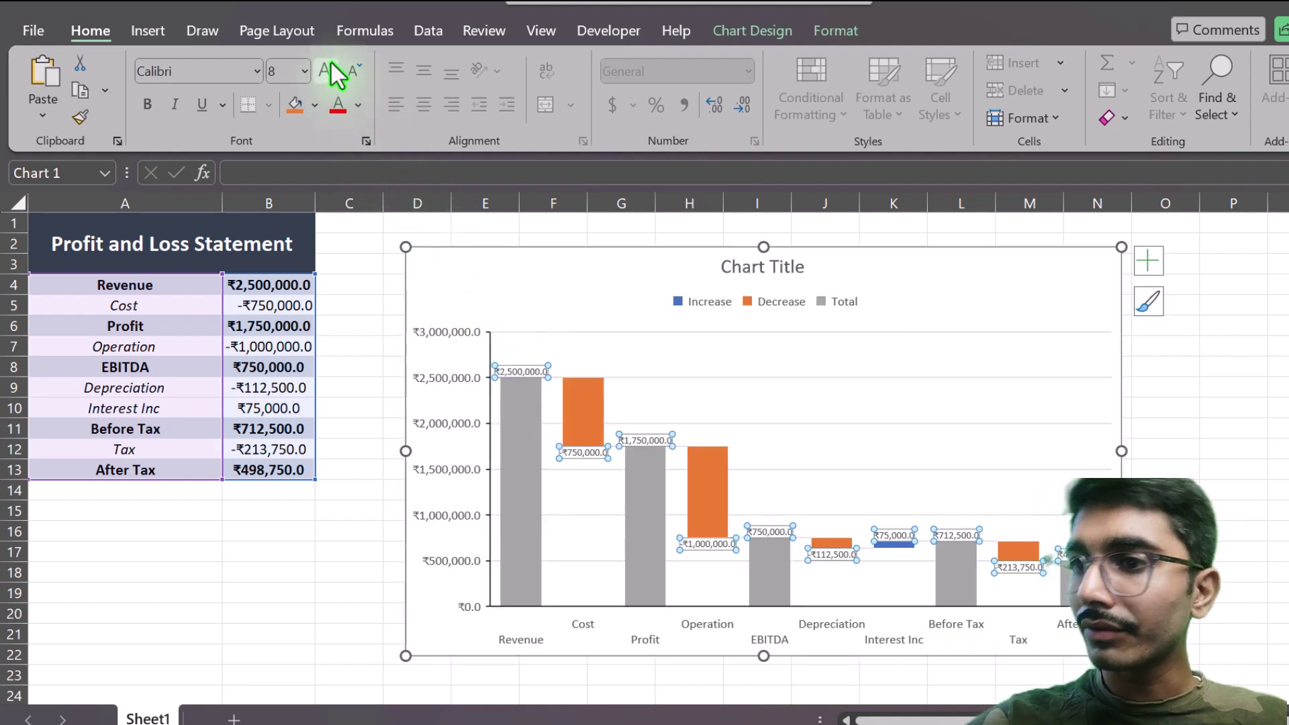
left_click(336, 73)
left_click(335, 73)
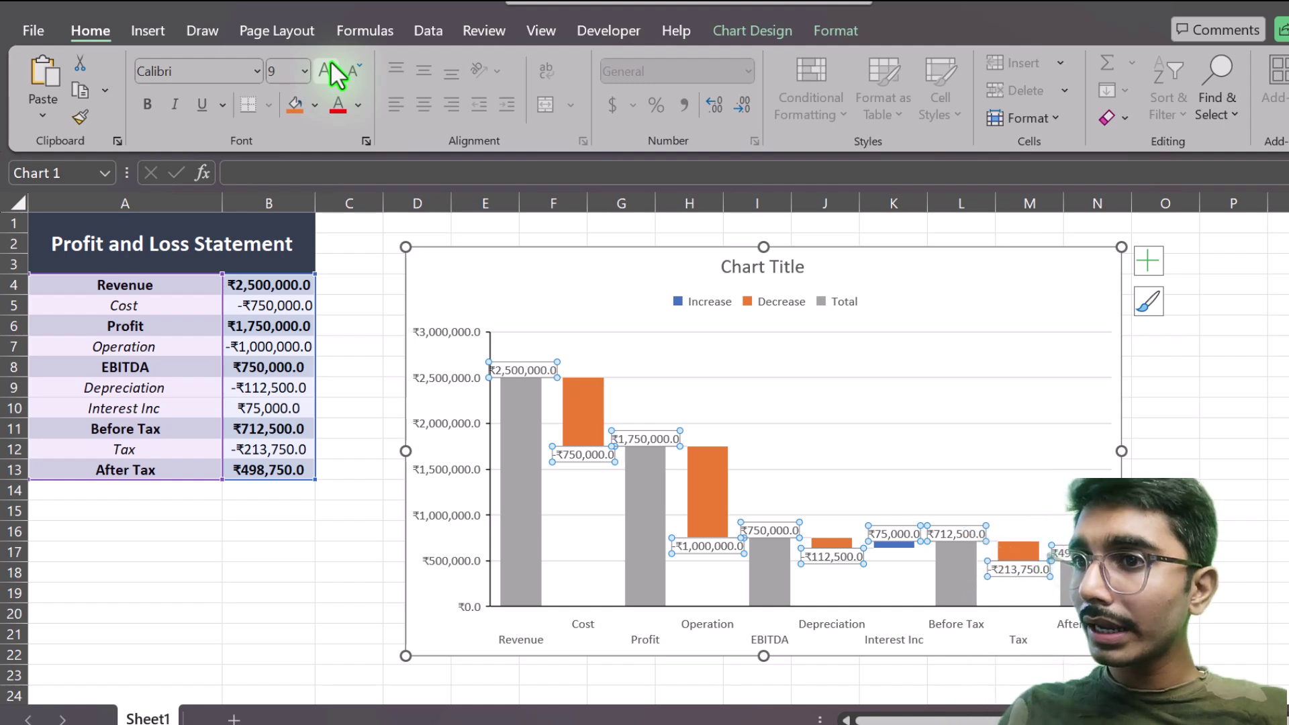
Set the currency format of the chart's data labels to 0 decimal places.
key("ctrl+1")
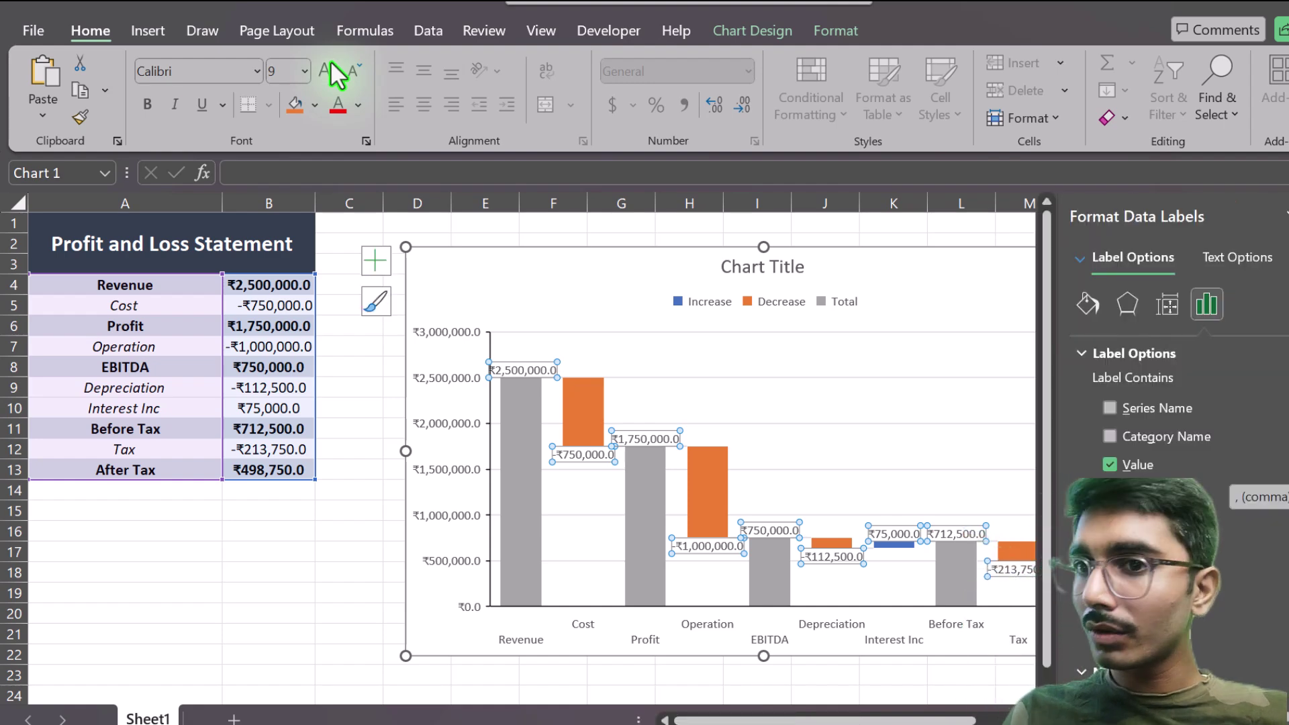
scroll(1175, 436, "down", 4)
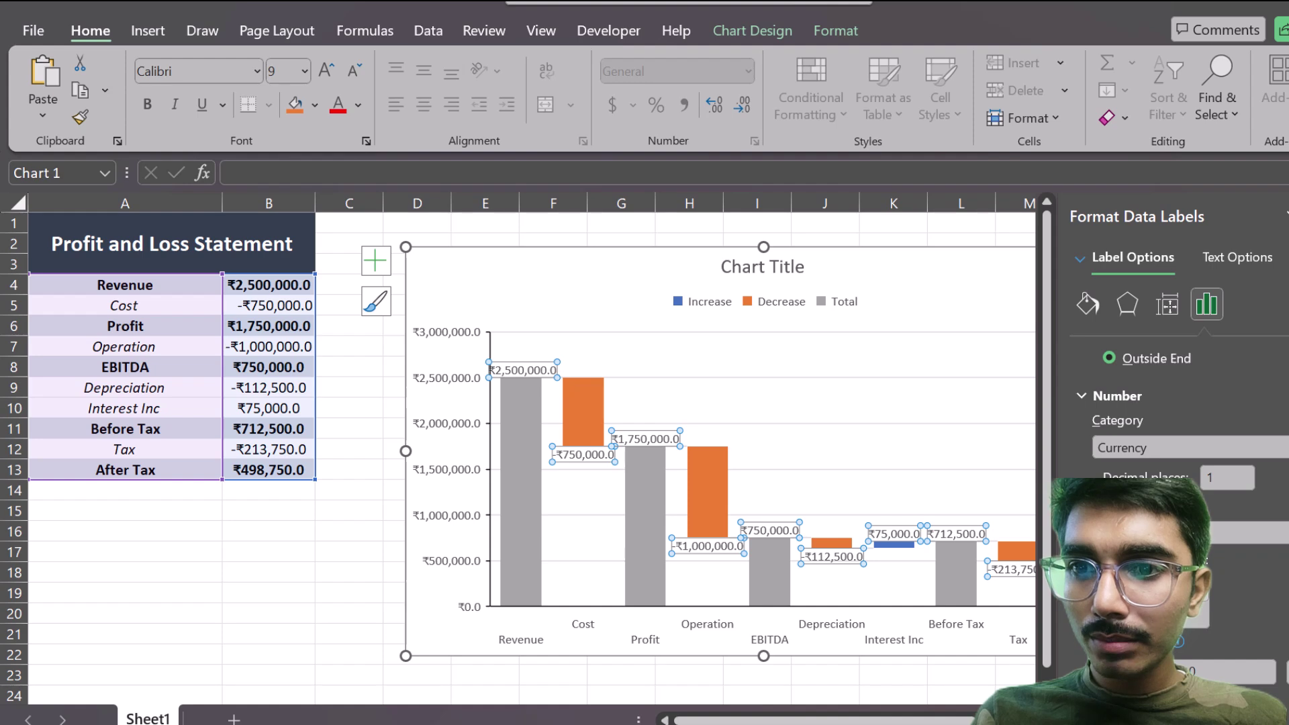
double_click(1209, 476)
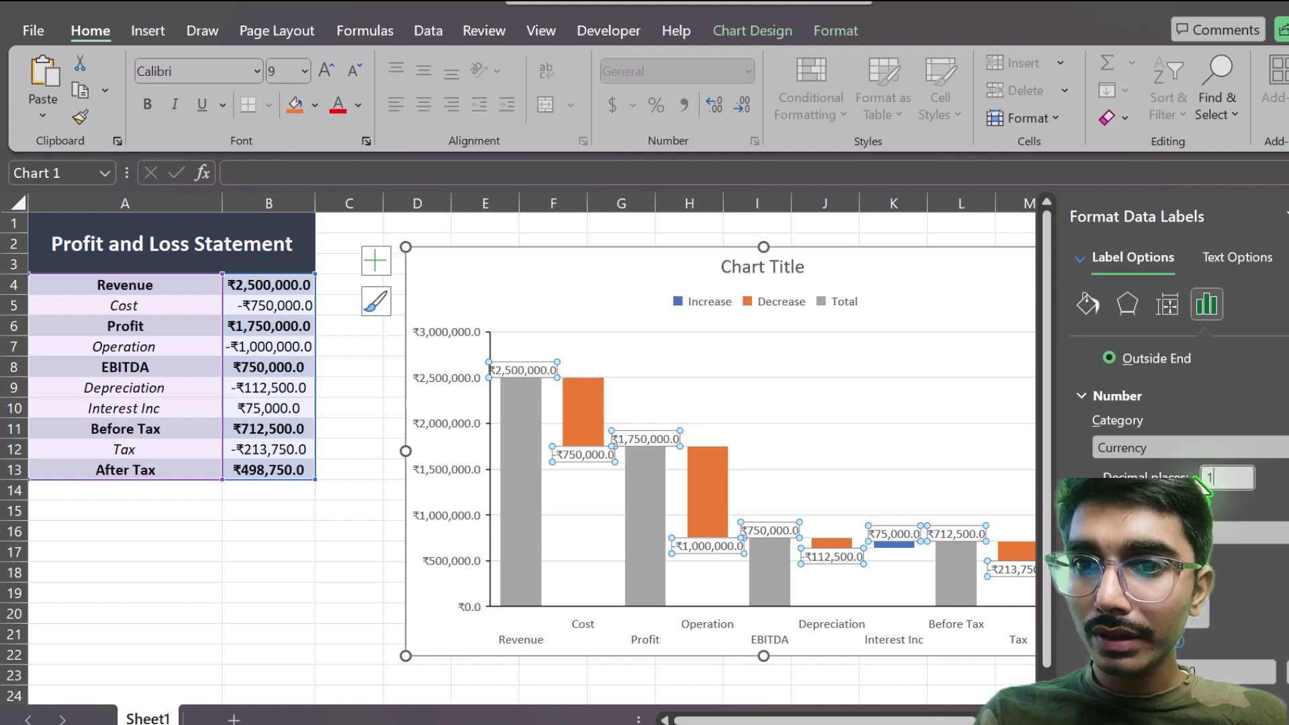
type("0")
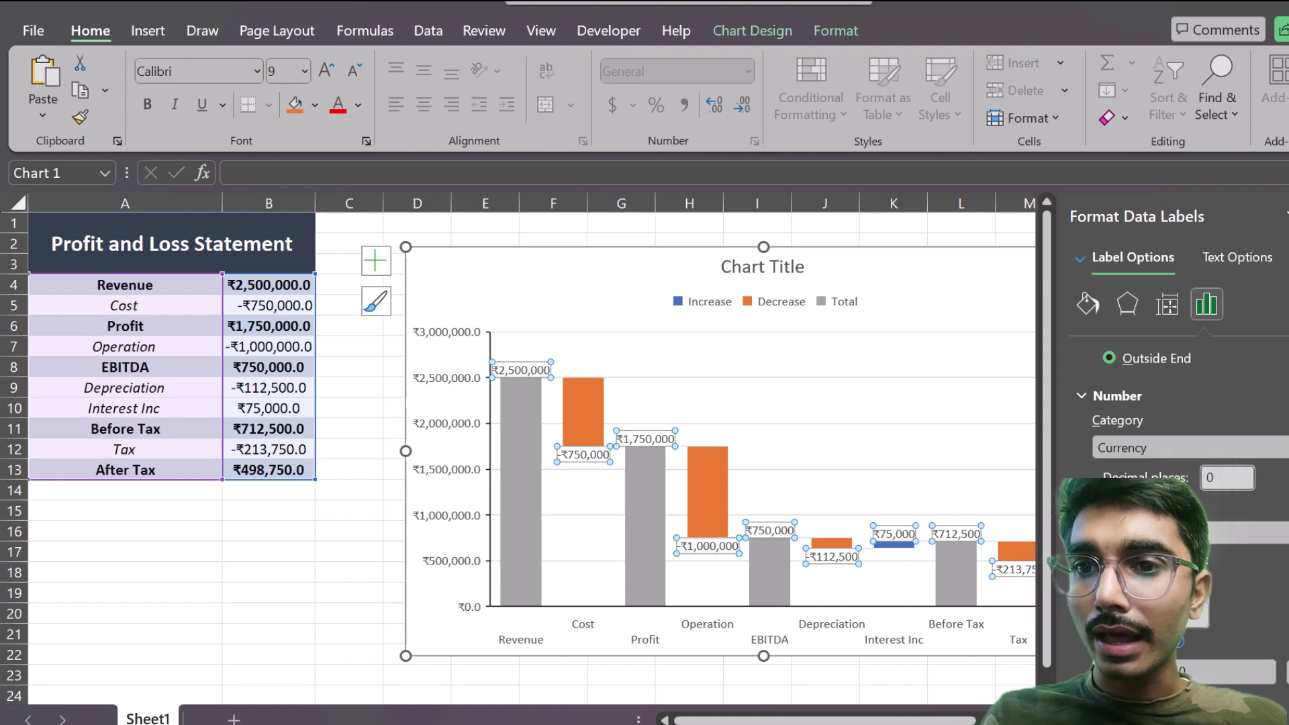
Recolor the waterfall chart with the third colorful palette of orange, yellow and green.
left_click(829, 443)
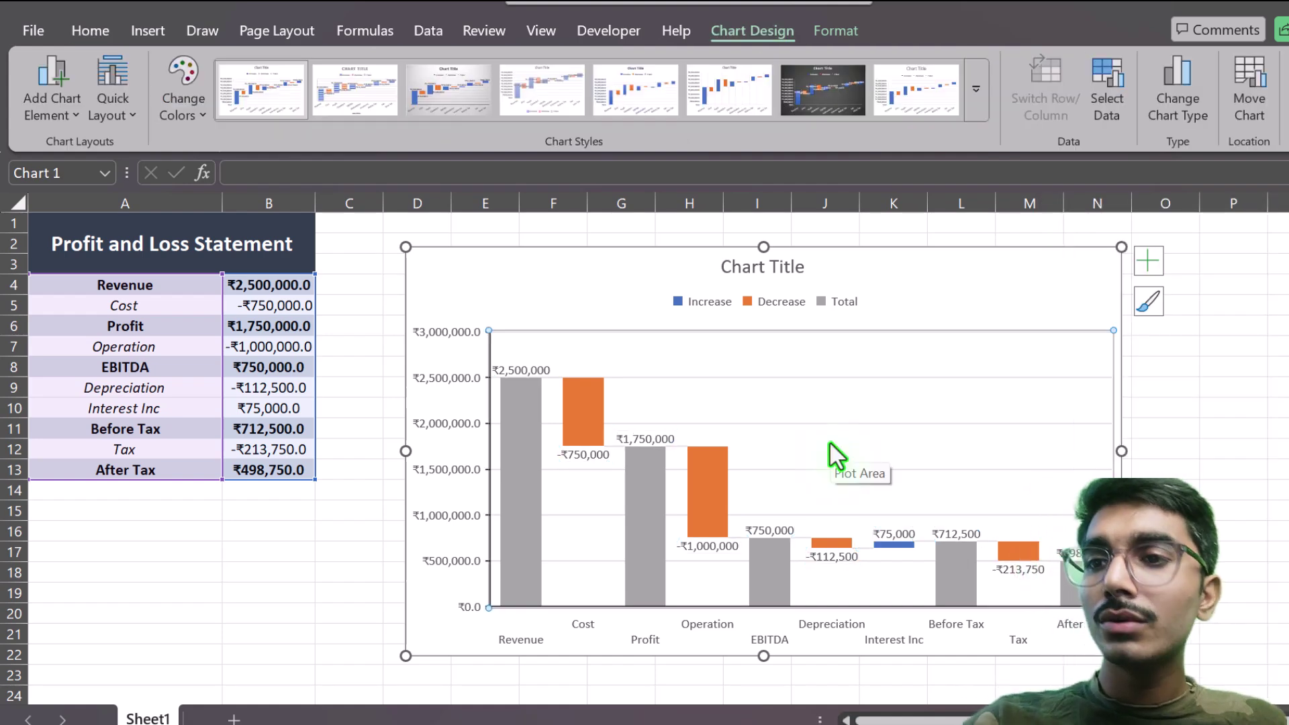
left_click(1147, 300)
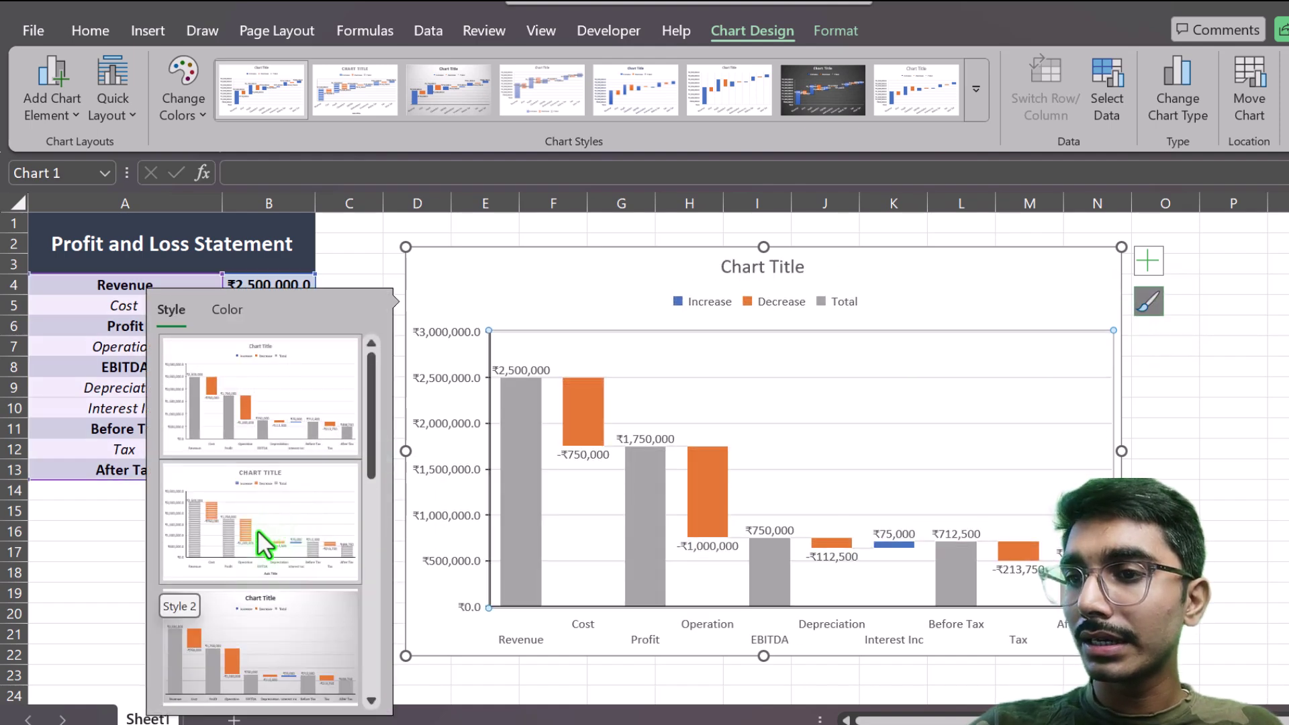
scroll(256, 639, "down", 4)
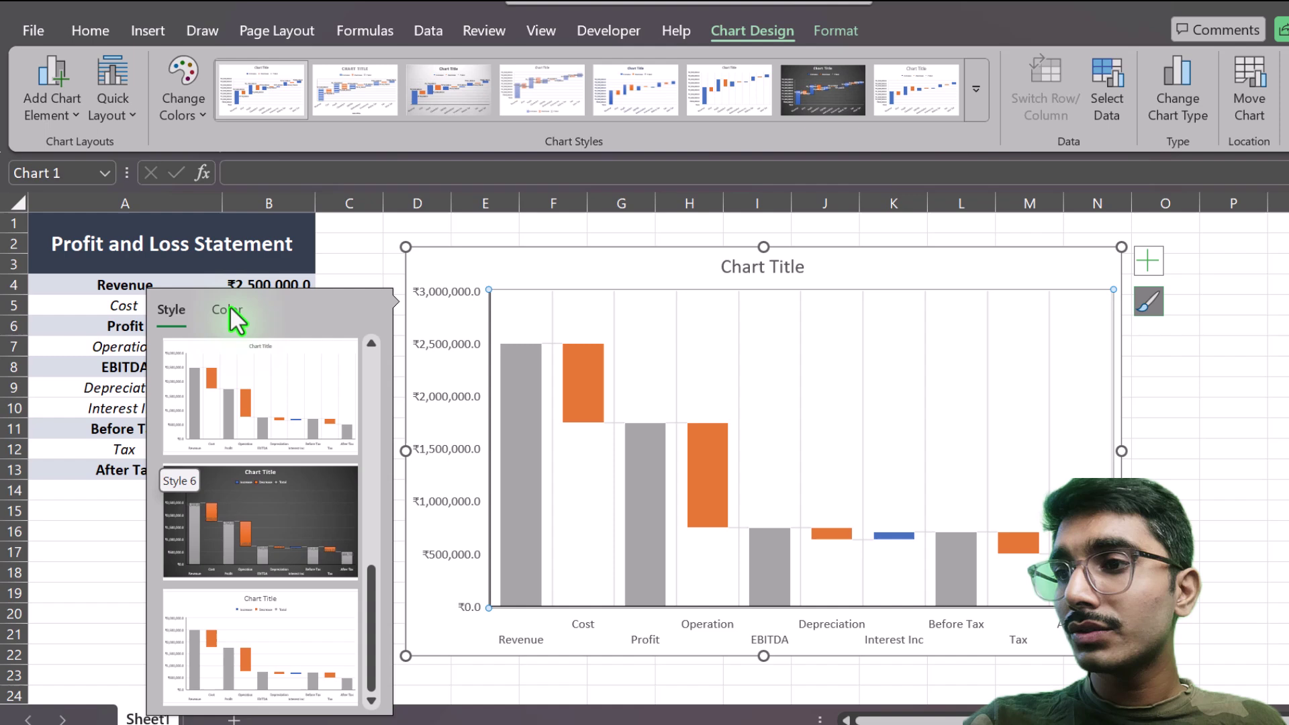
left_click(227, 310)
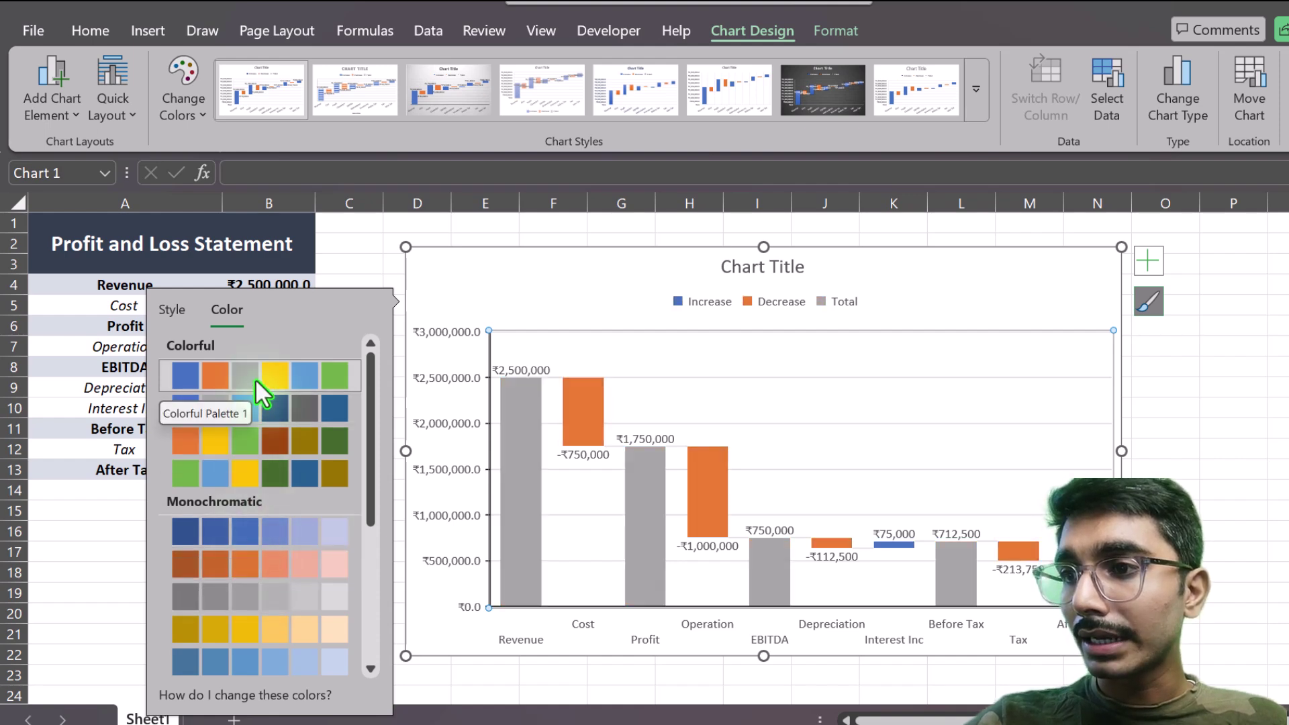
key("Down")
key("Down")
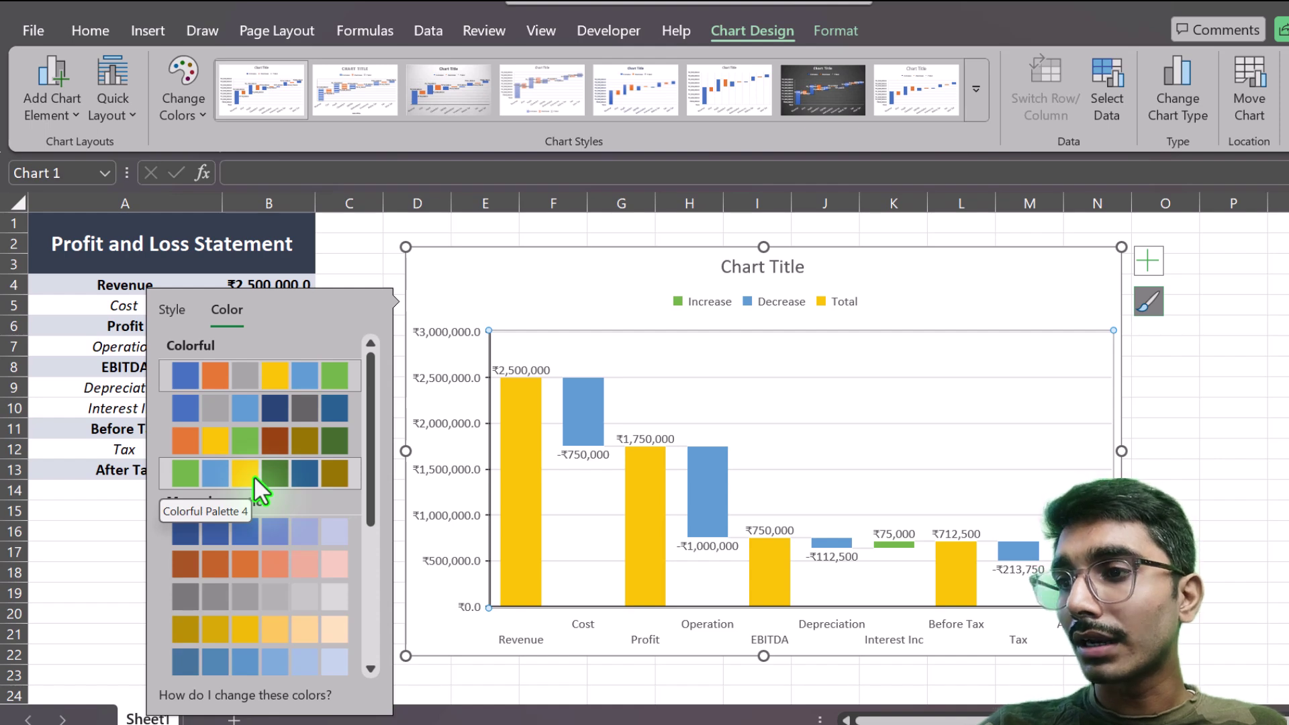
Change the chart title to "Profit and Loss Statement".
double_click(742, 268)
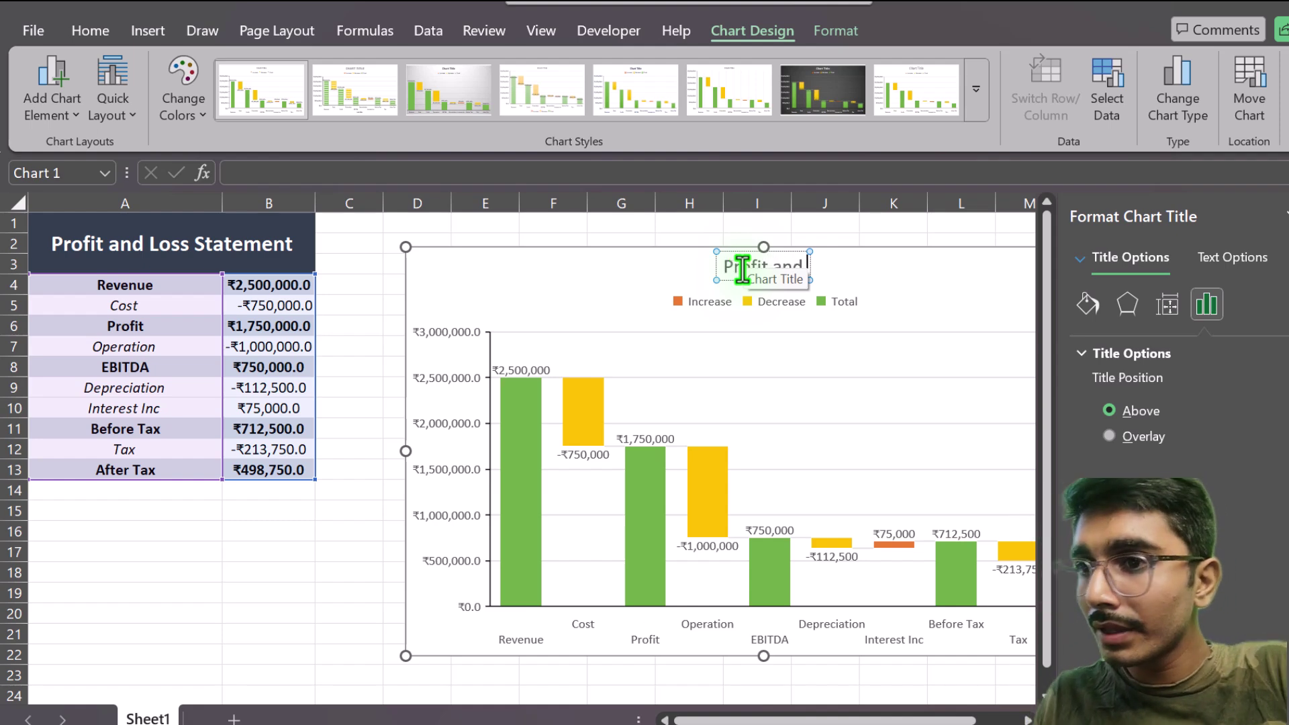
type("Profit and Loss")
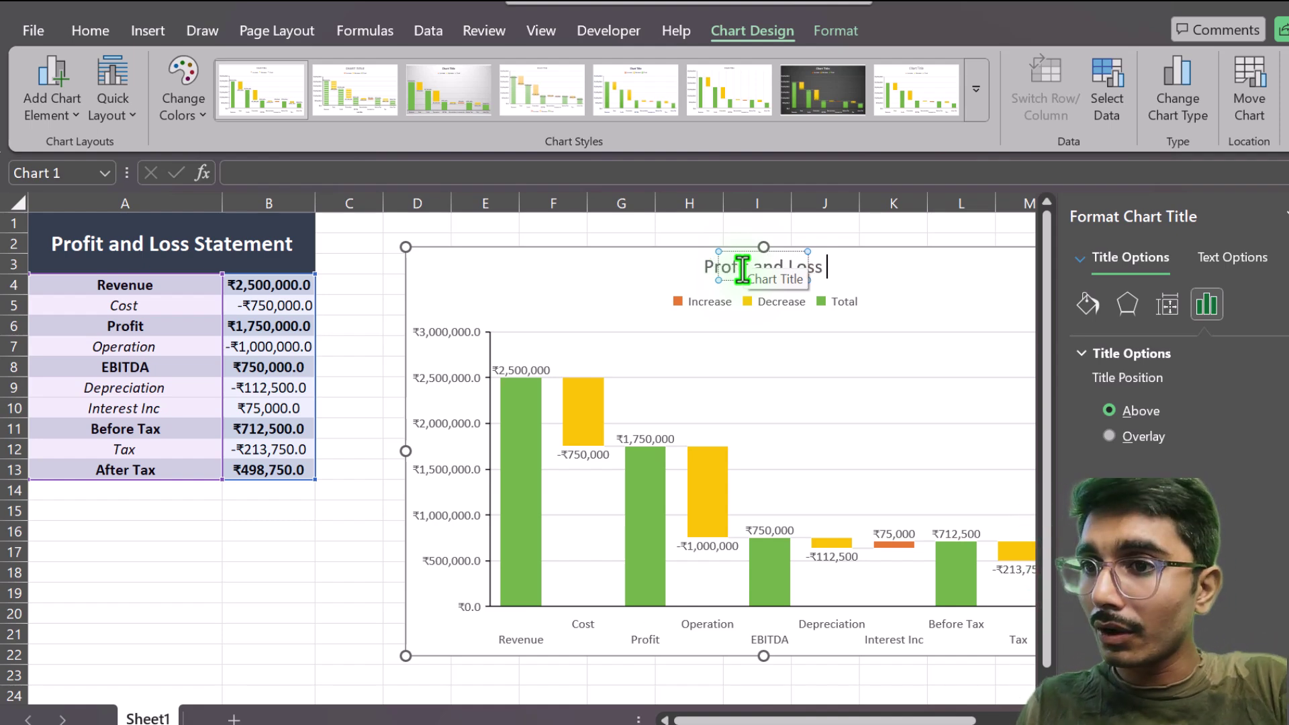
type(" Statement")
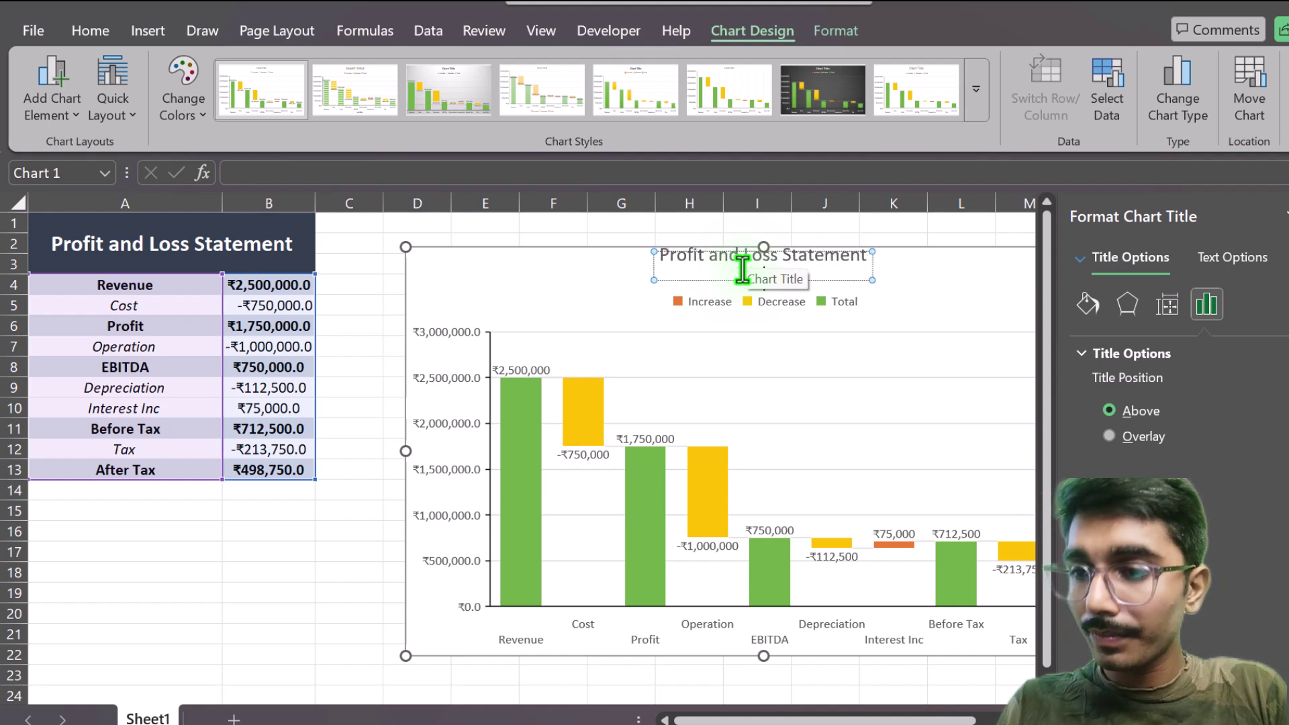
key("Return")
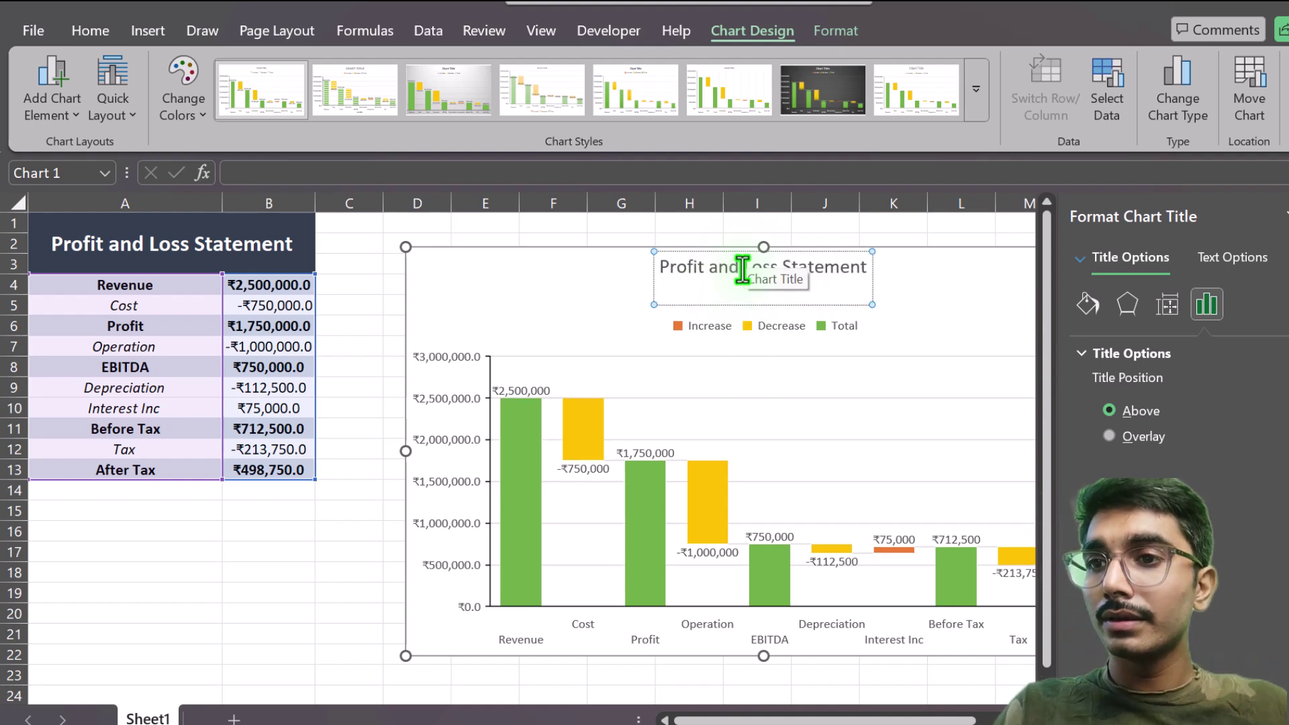
key("BackSpace")
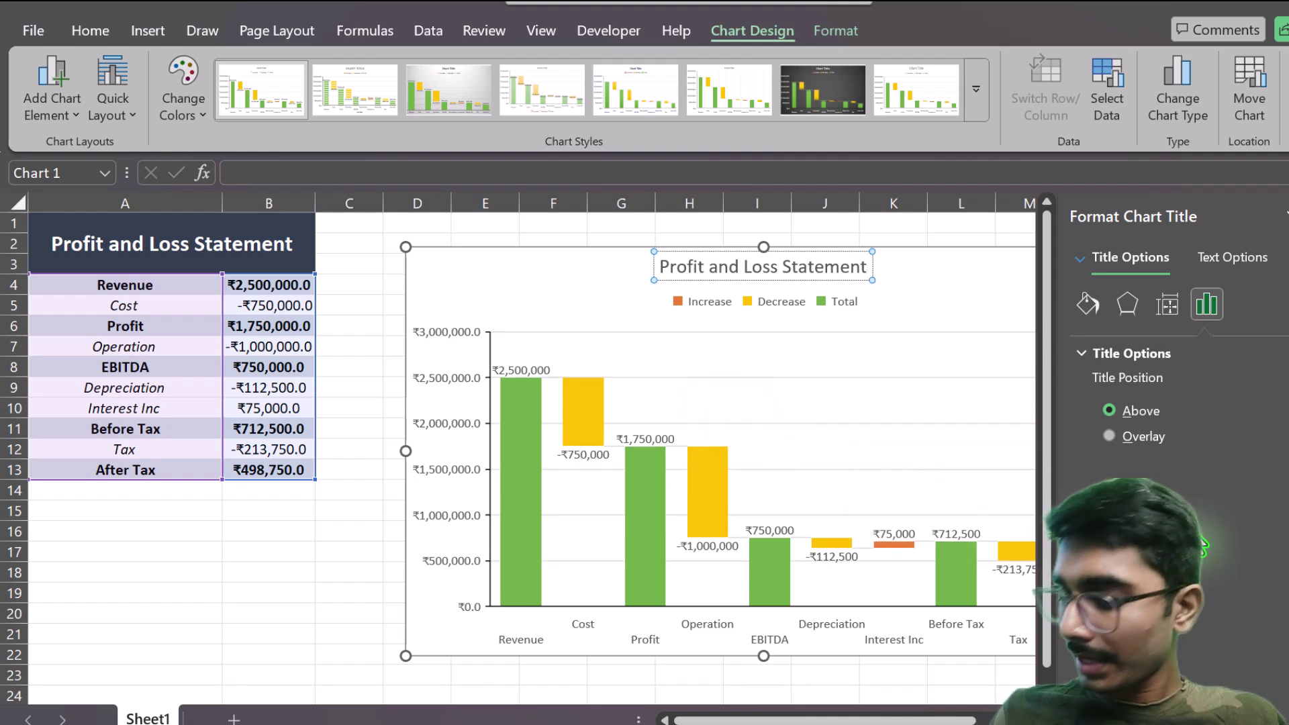
Make the whole chart title bold, then close the formatting settings and deselect the chart.
key("ctrl+a")
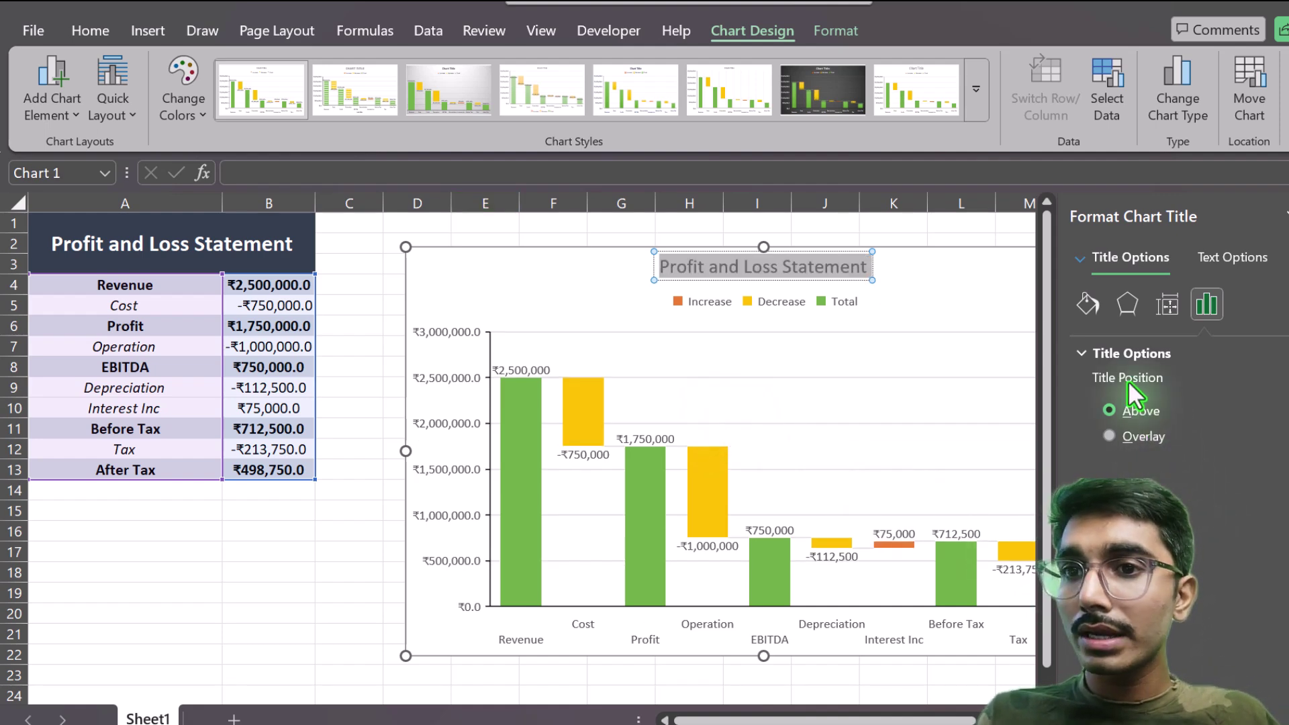
left_click(1093, 304)
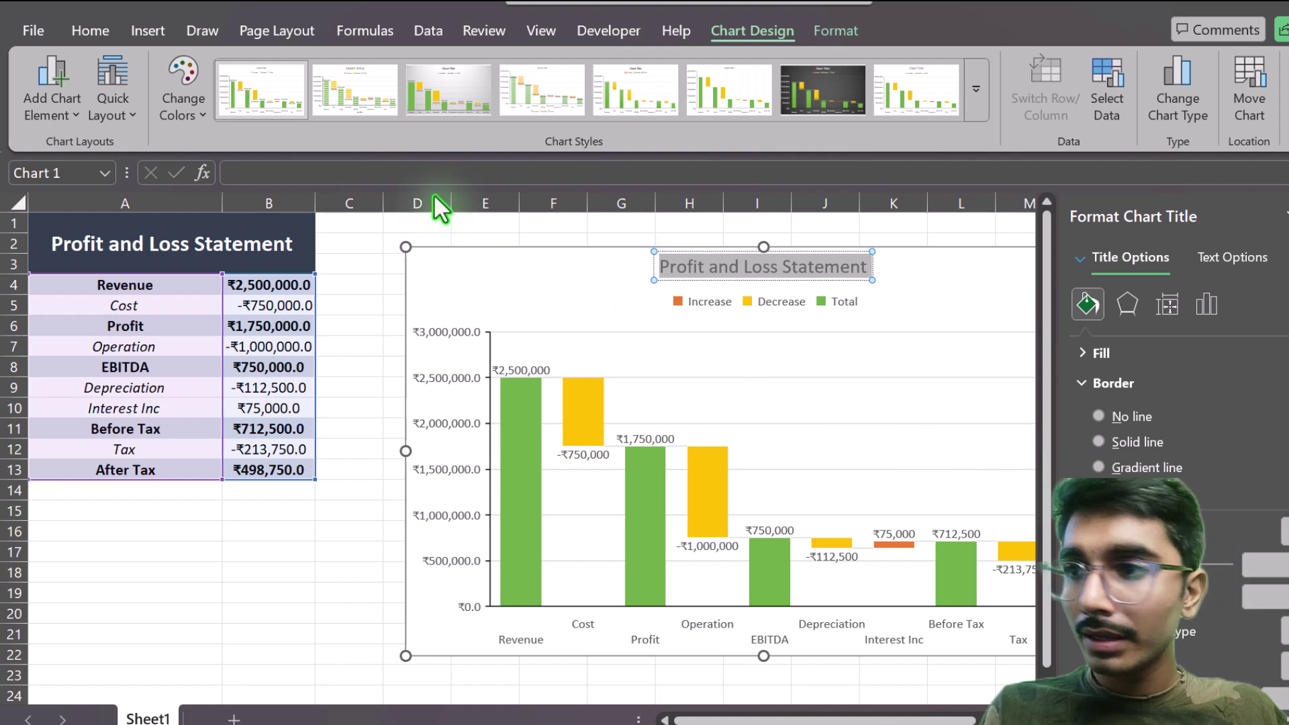
left_click(86, 30)
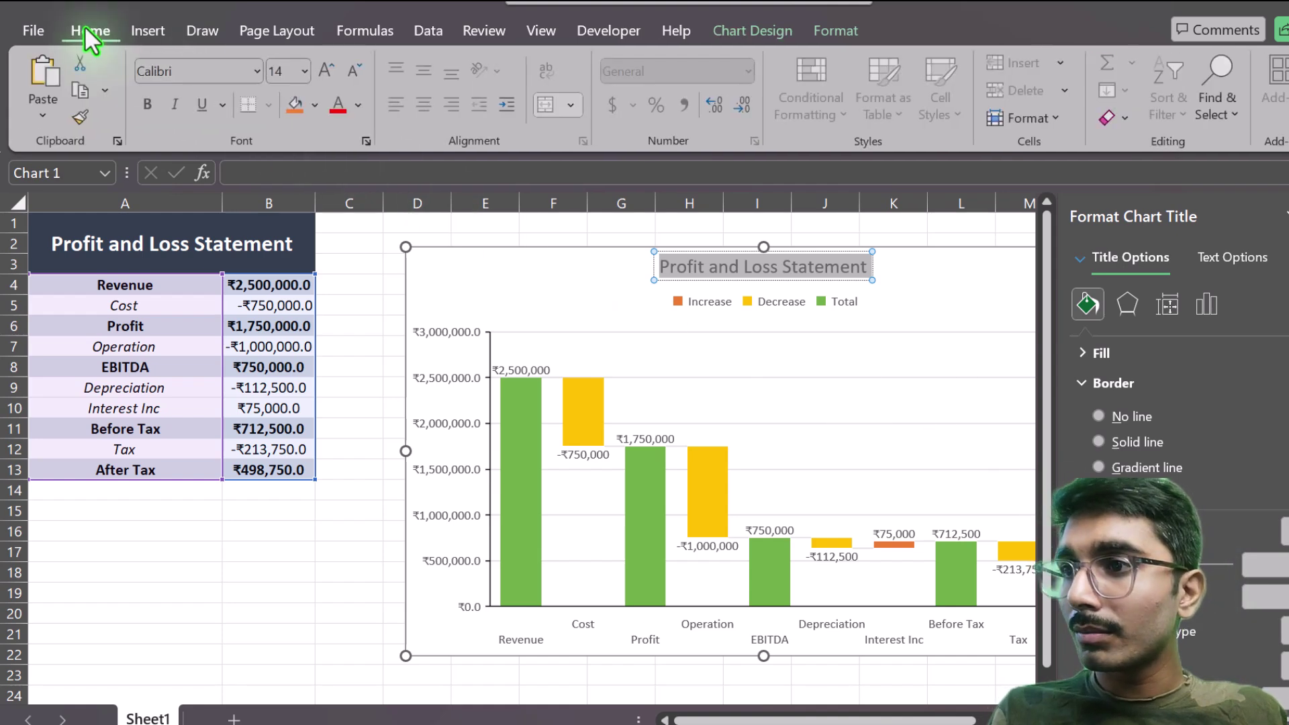
left_click(149, 107)
left_click(557, 327)
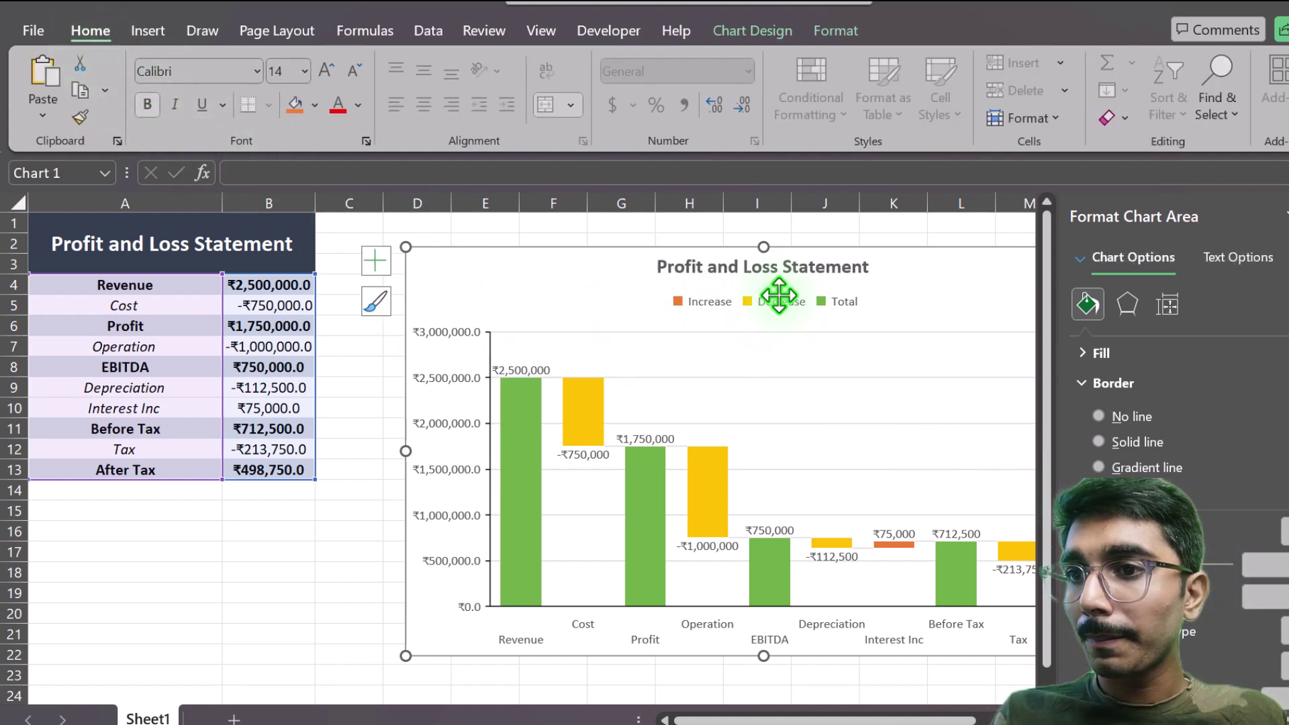
left_click(1288, 215)
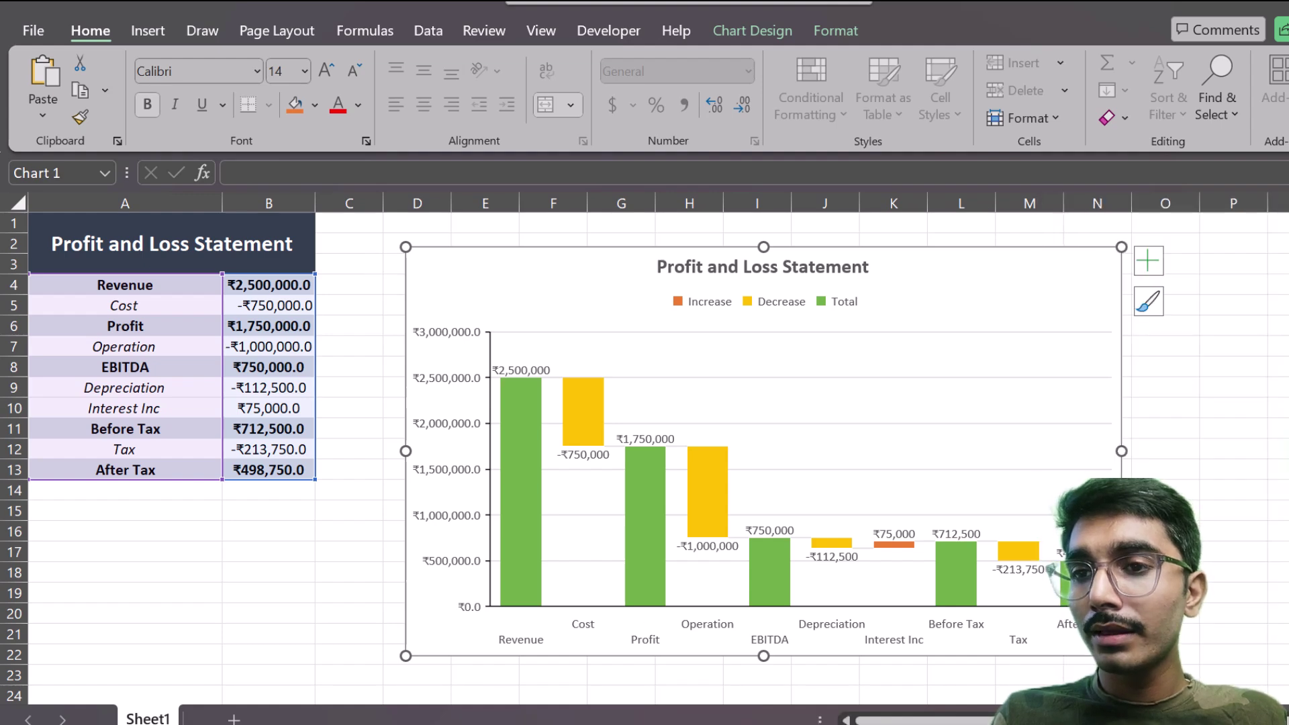
left_click(1279, 449)
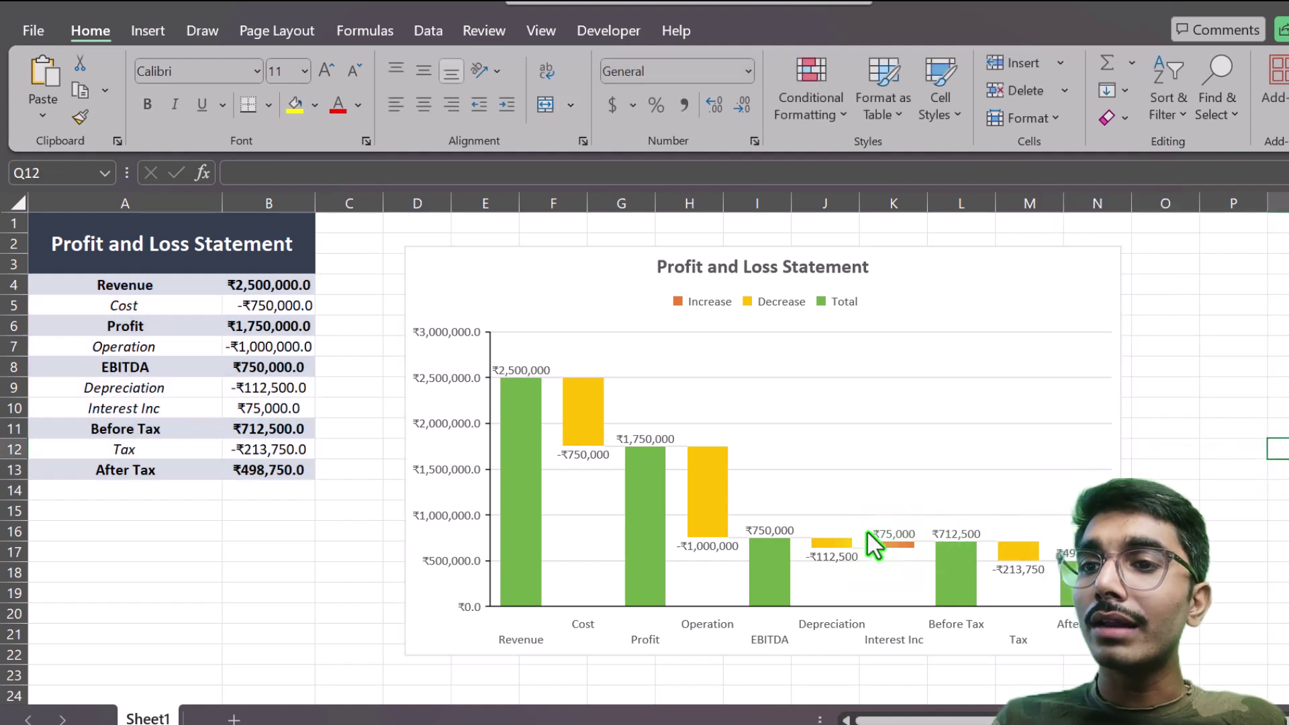